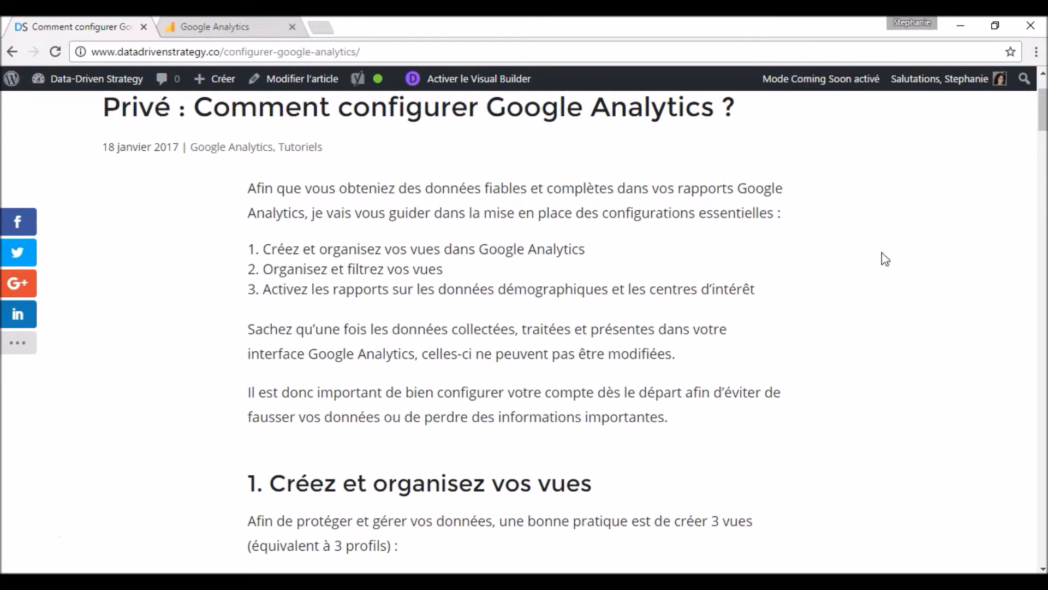
Step: Read the article's section on organising views, switch to Google Analytics and start a new view in the Data-Driven Strategy property
{"action": "scroll", "coordinate": [885, 259], "scroll_direction": "down", "scroll_amount": 5}
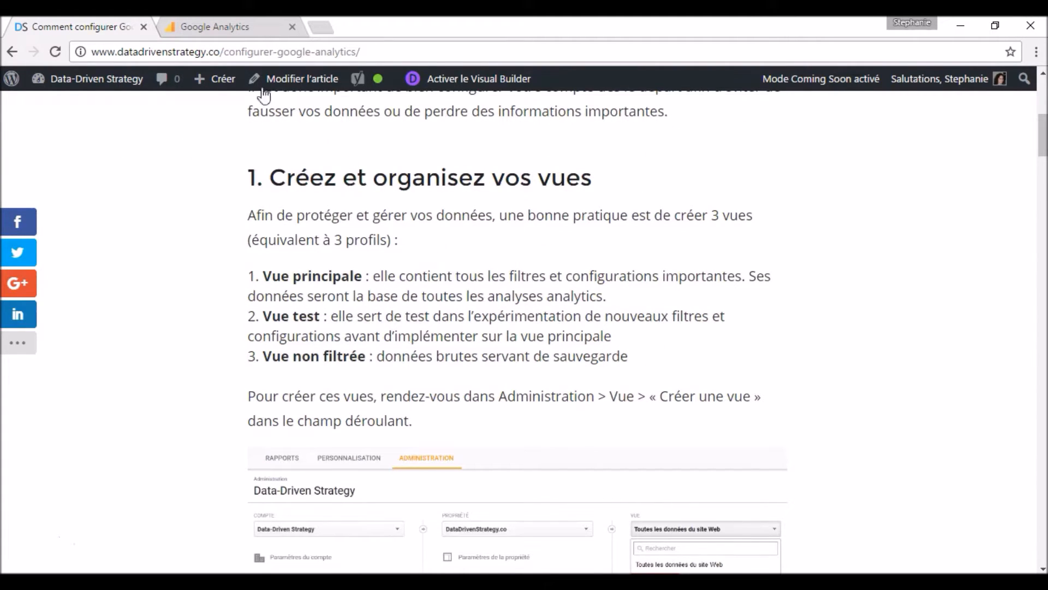
{"action": "left_click", "coordinate": [246, 33]}
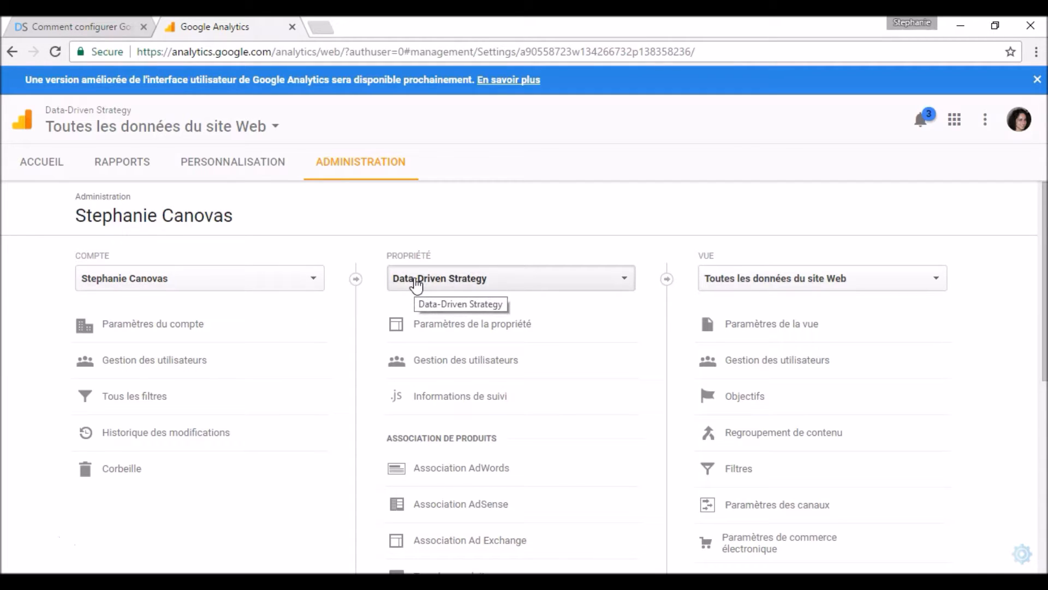
{"action": "left_click", "coordinate": [739, 281]}
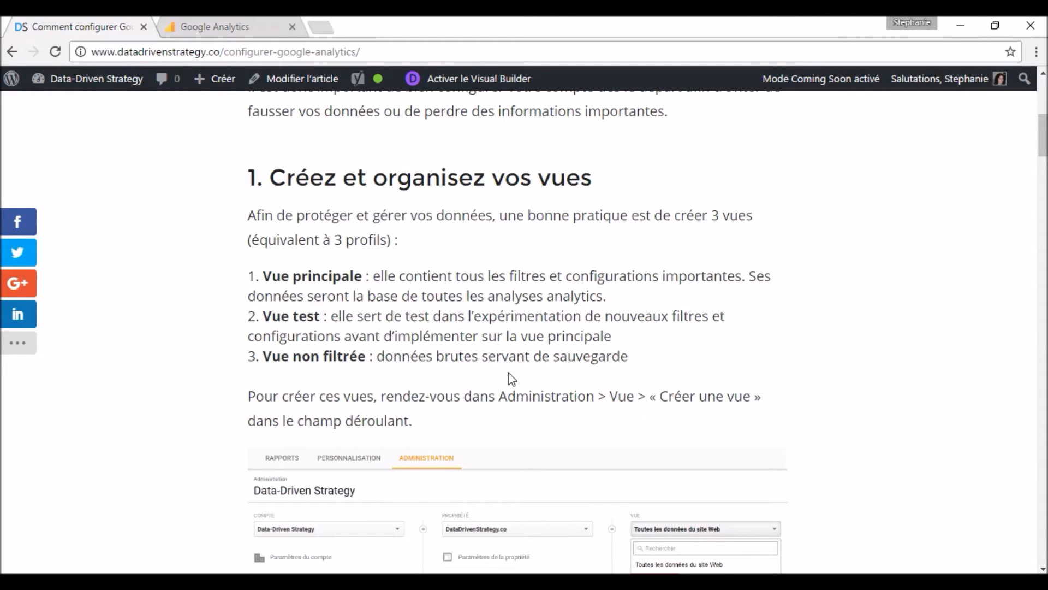
{"action": "left_click", "coordinate": [214, 26]}
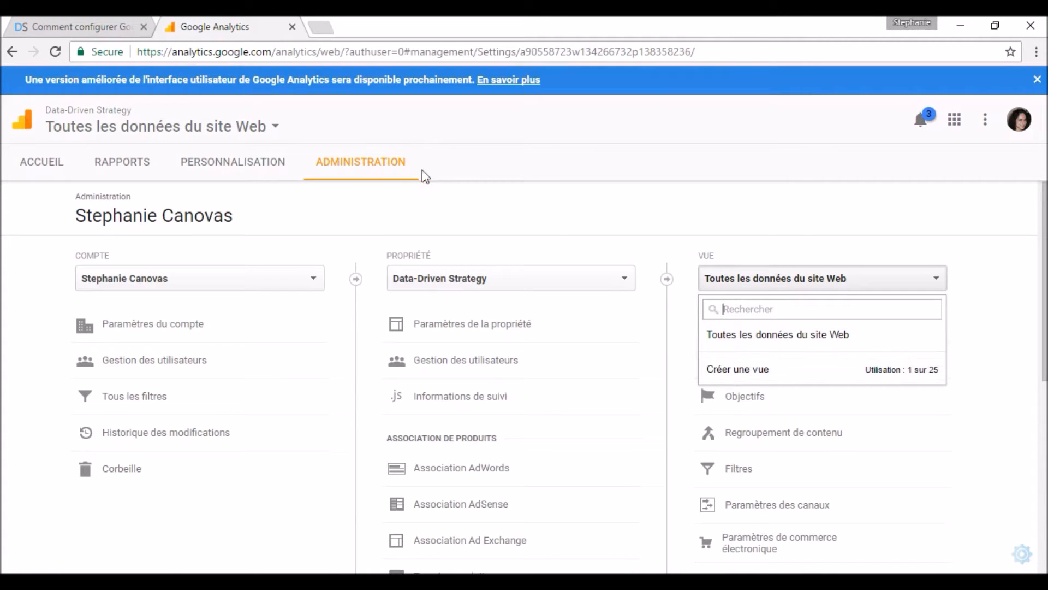
{"action": "left_click", "coordinate": [740, 370]}
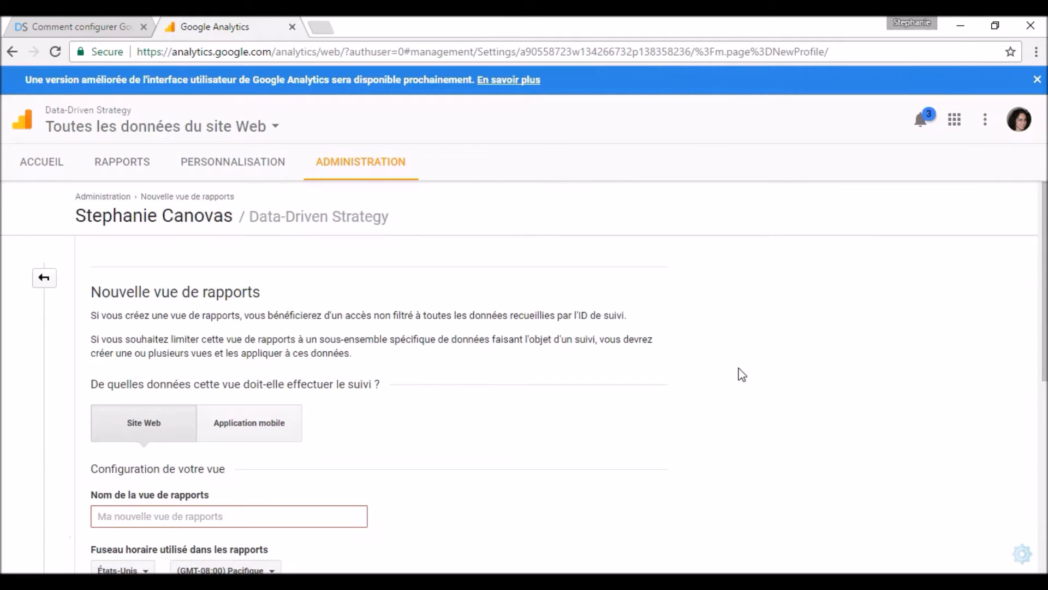
Step: Create the website view named "1 - Vue Principale" with France as the reporting time zone country
{"action": "scroll", "coordinate": [1005, 295], "scroll_direction": "down", "scroll_amount": 3}
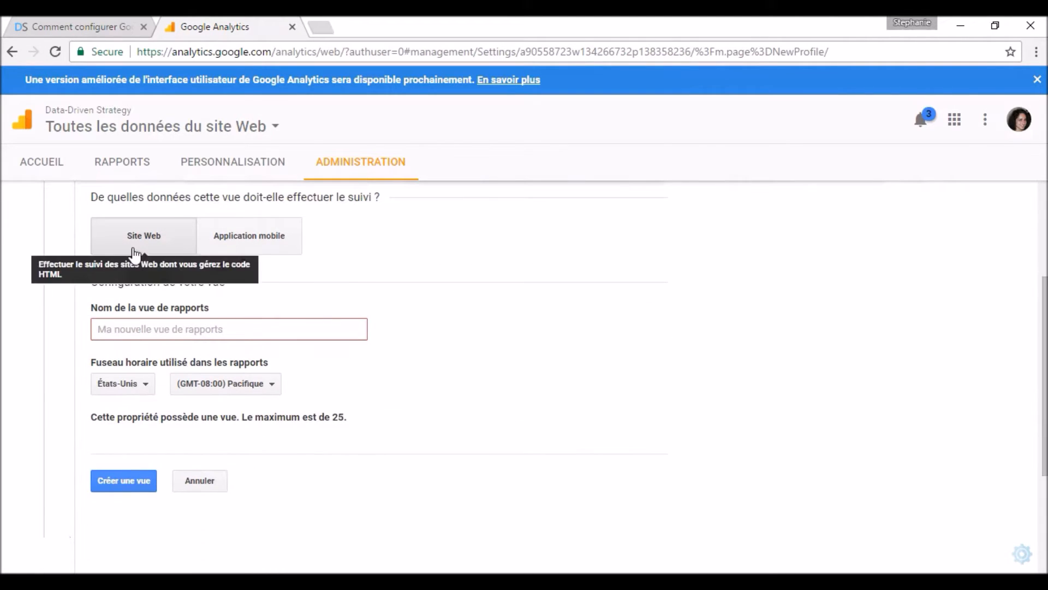
{"action": "left_click", "coordinate": [168, 331]}
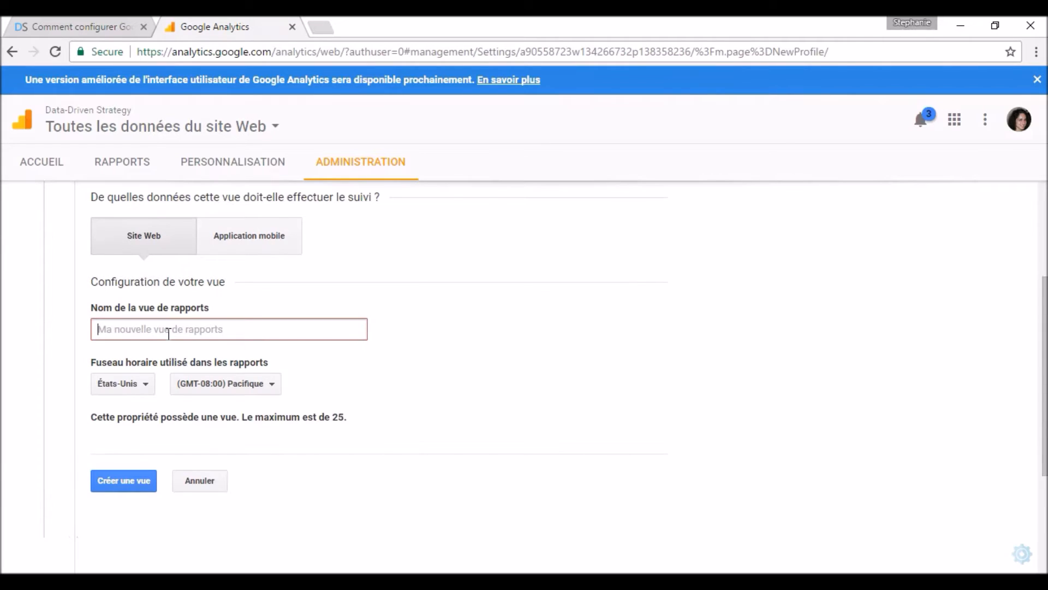
{"action": "type", "text": "1 - Vue Principale"}
{"action": "left_click", "coordinate": [145, 391]}
{"action": "type", "text": "fr"}
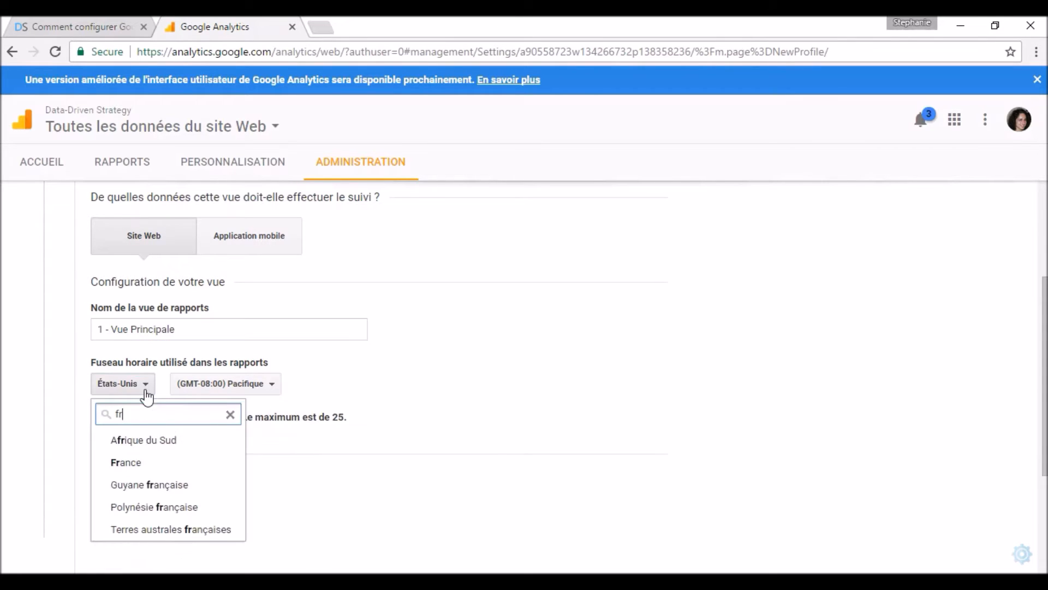
{"action": "left_click", "coordinate": [135, 462]}
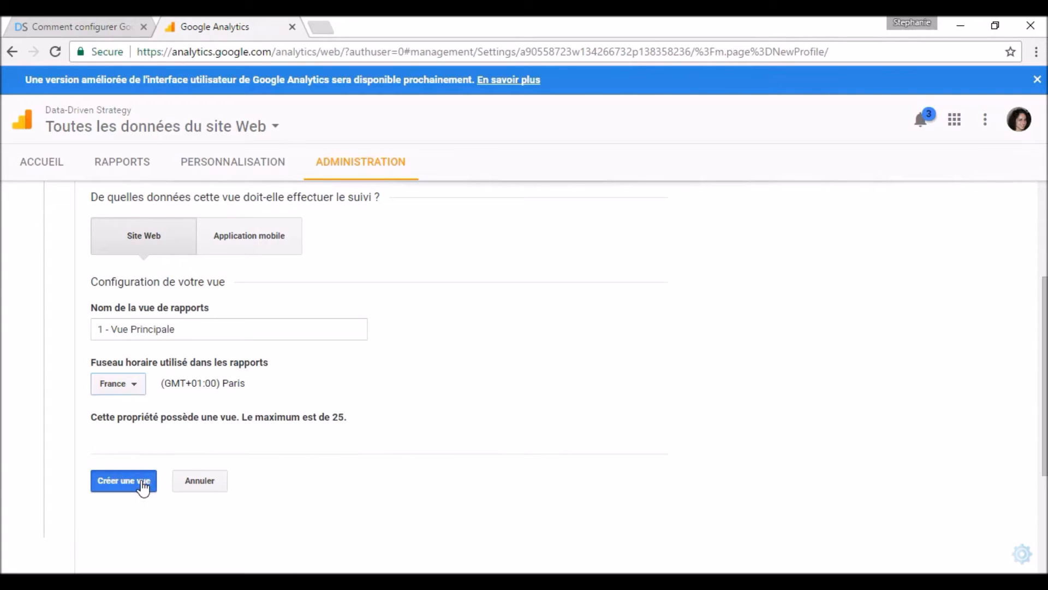
{"action": "left_click", "coordinate": [143, 485]}
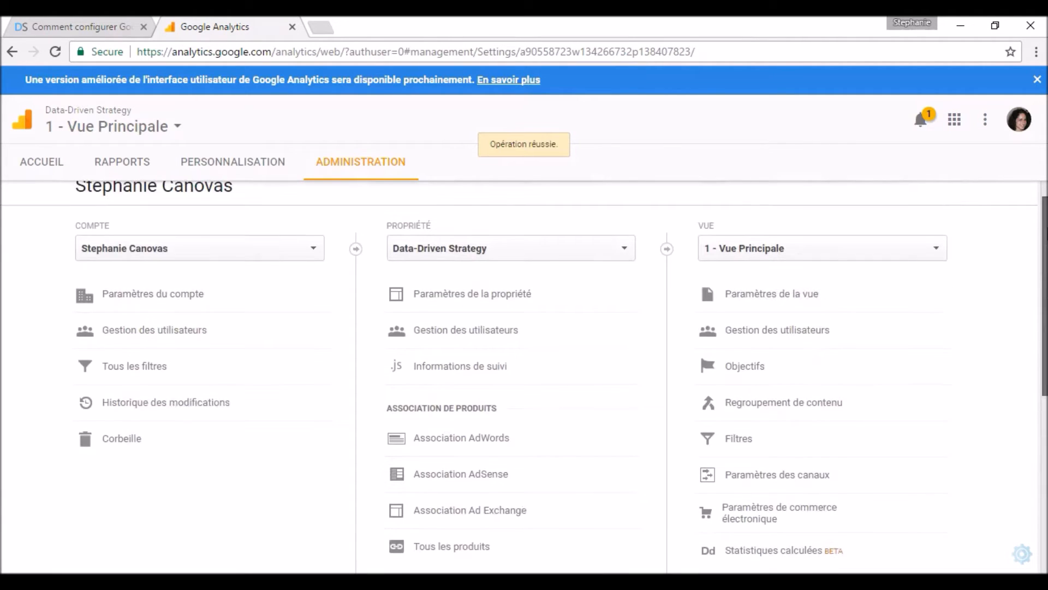
Step: Create a second website view named "2 - Vue Test" with France as the reporting time zone country
{"action": "left_click", "coordinate": [907, 263]}
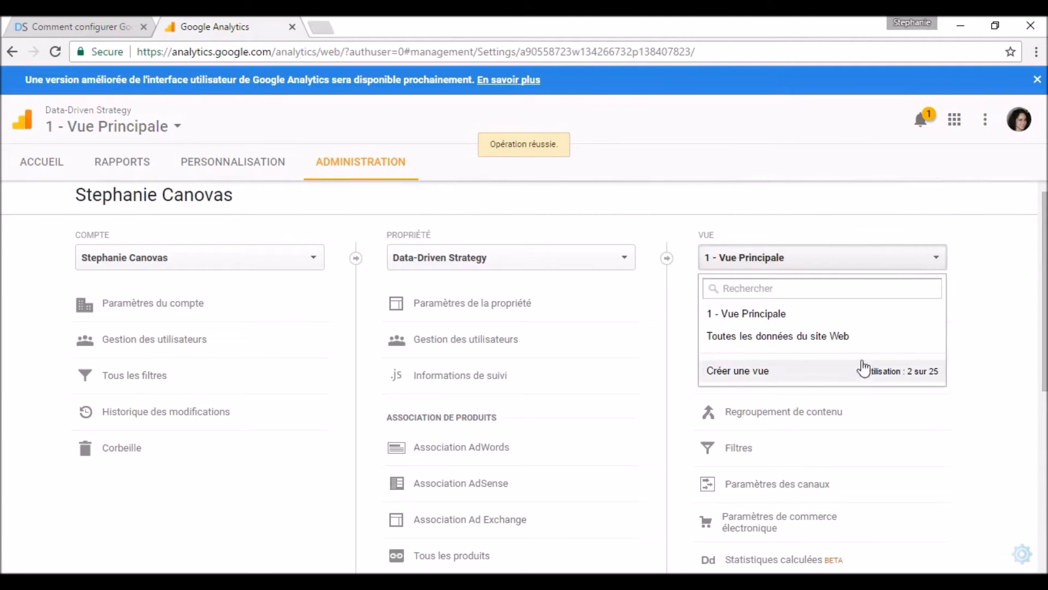
{"action": "left_click", "coordinate": [829, 371]}
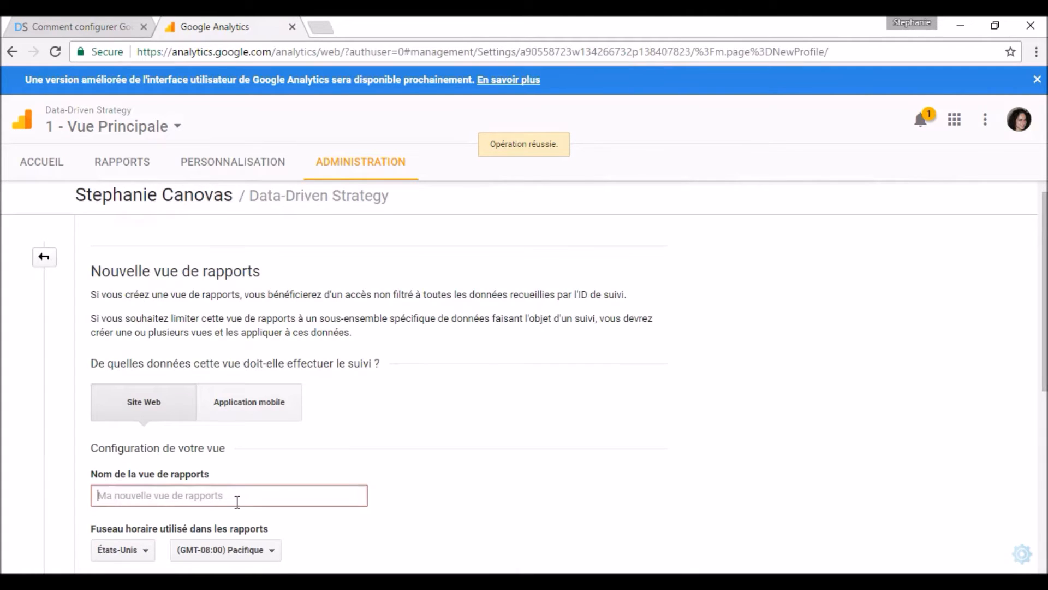
{"action": "type", "text": "2 - Vue Test"}
{"action": "left_click", "coordinate": [112, 550]}
{"action": "type", "text": "France"}
{"action": "left_click", "coordinate": [167, 369]}
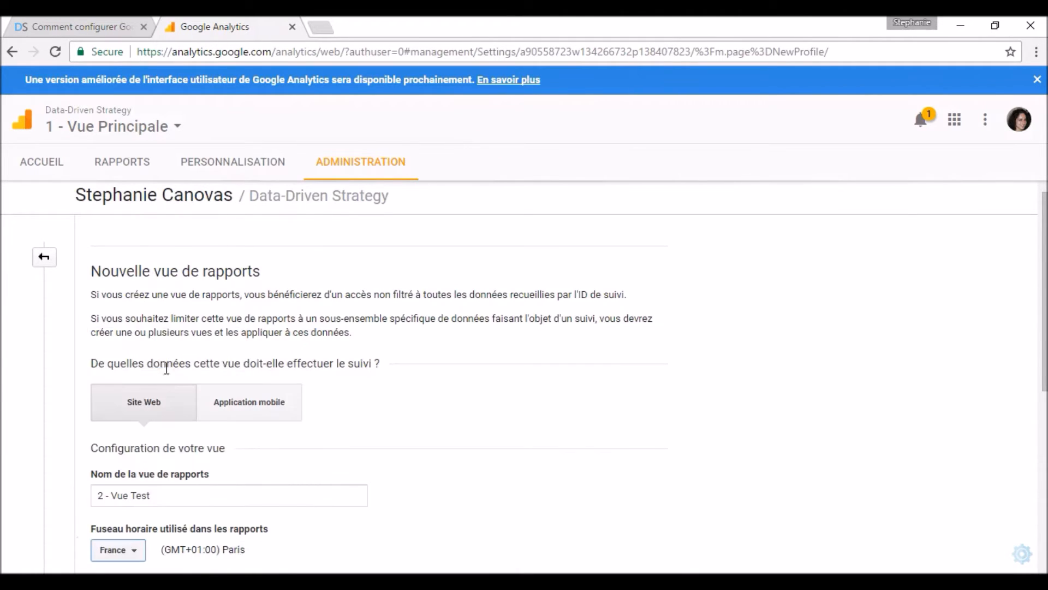
{"action": "scroll", "coordinate": [517, 433], "scroll_direction": "down", "scroll_amount": 3}
{"action": "left_click", "coordinate": [145, 486]}
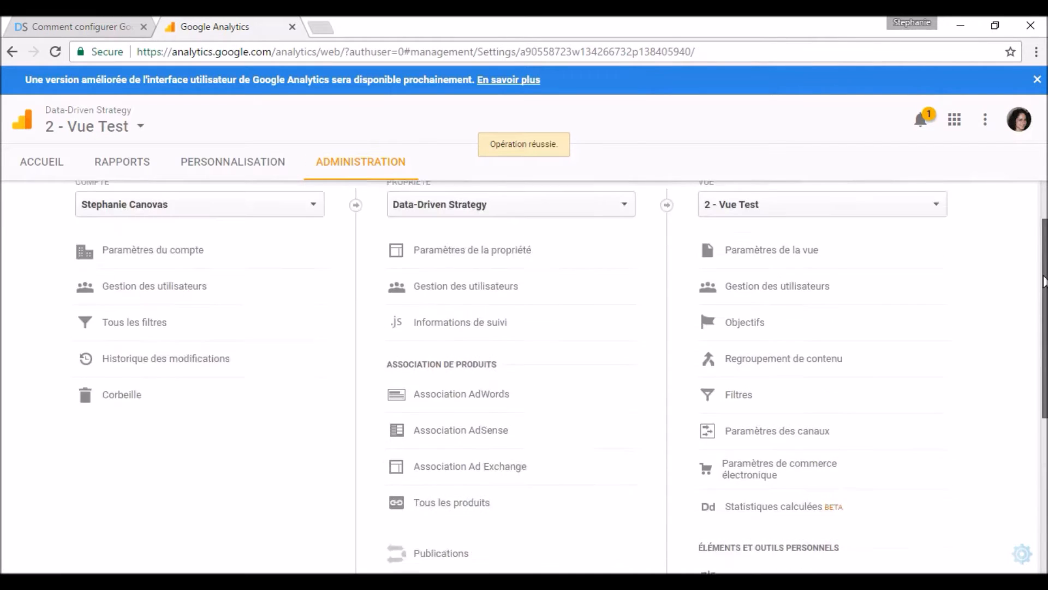
Step: Rename the view "Toutes les données du site Web" as "3 - Vue non filtrée", save it and return to the administration overview
{"action": "scroll", "coordinate": [1044, 281], "scroll_direction": "up", "scroll_amount": 2}
{"action": "left_click", "coordinate": [926, 267]}
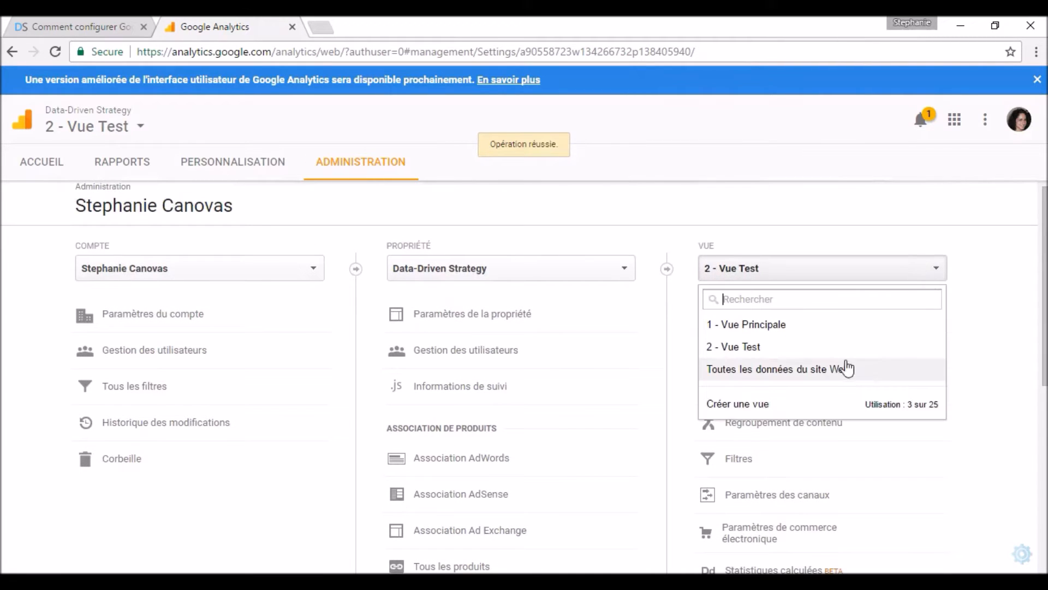
{"action": "left_click", "coordinate": [835, 376]}
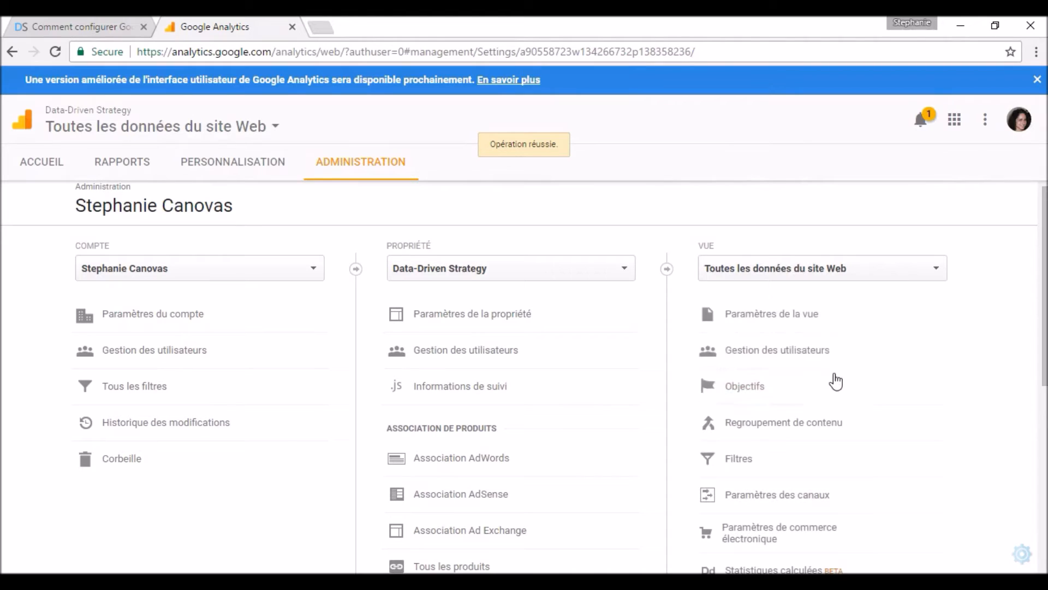
{"action": "left_click", "coordinate": [806, 322]}
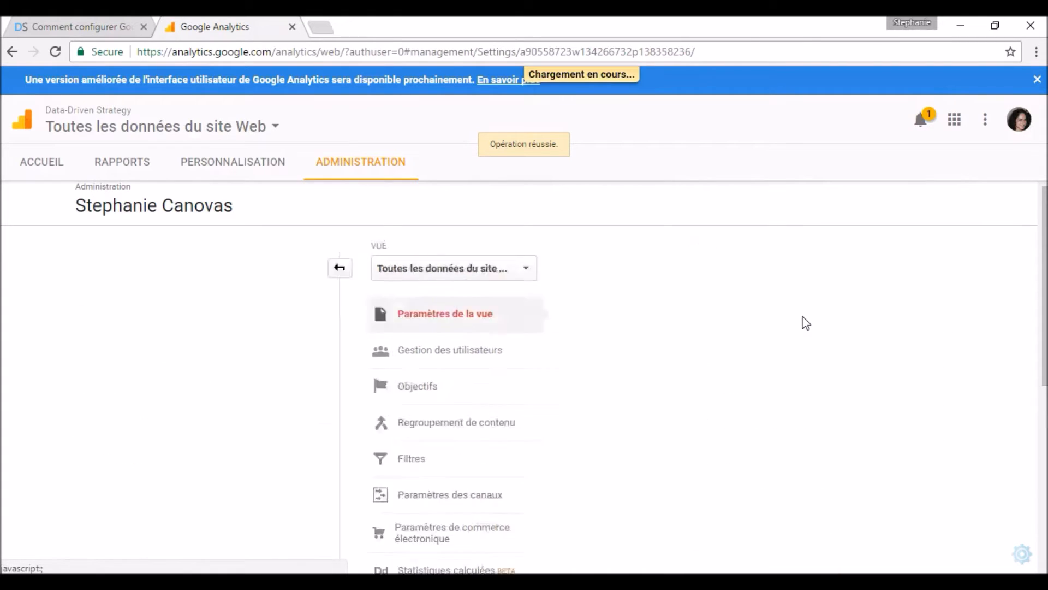
{"action": "left_click_drag", "start_coordinate": [415, 385], "coordinate": [262, 388]}
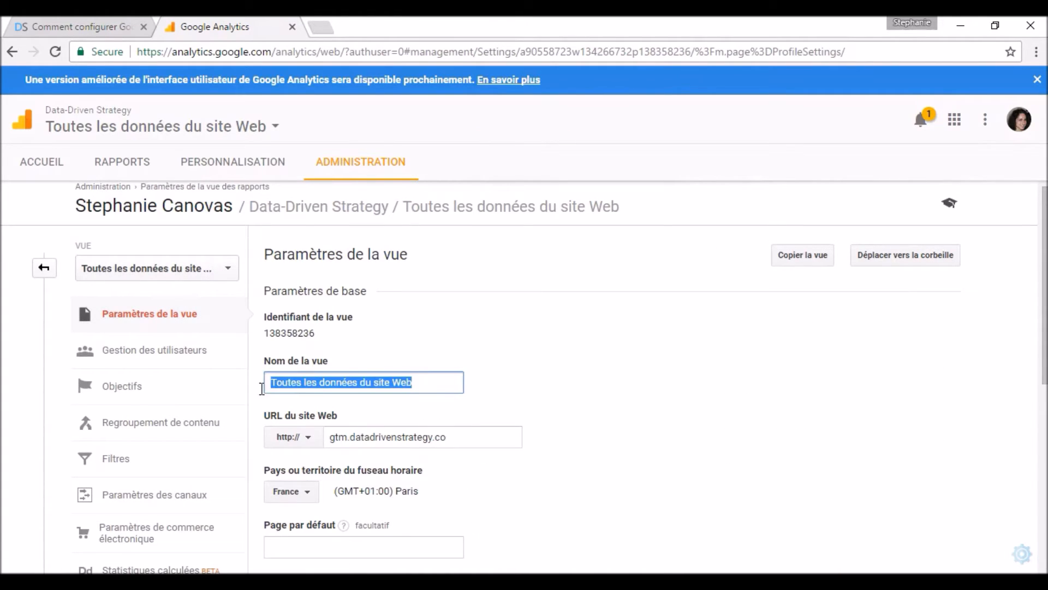
{"action": "type", "text": "3 - Vue non filtrée"}
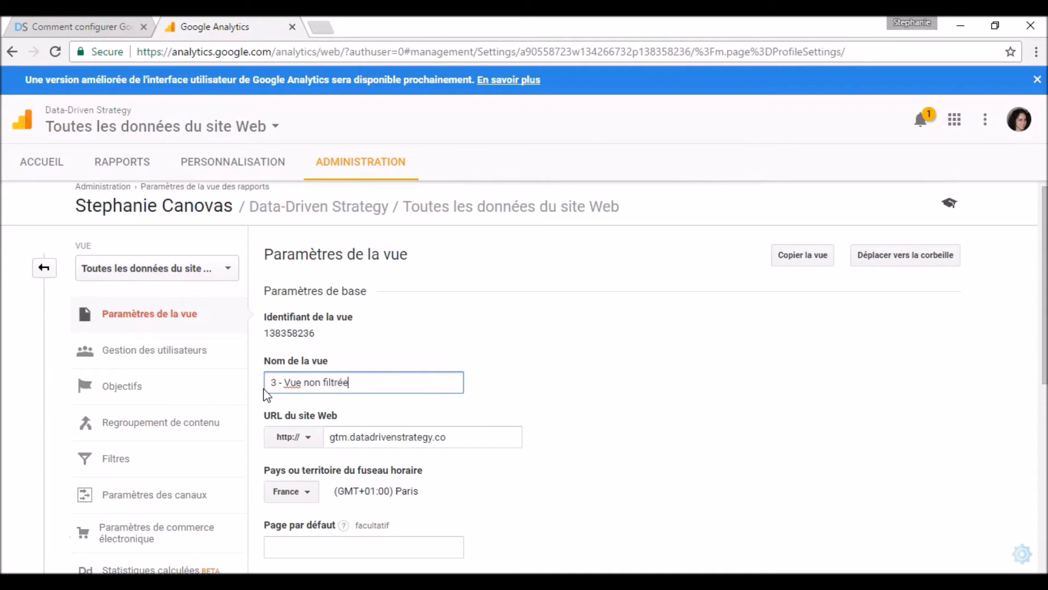
{"action": "scroll", "coordinate": [266, 393], "scroll_direction": "down", "scroll_amount": 6}
{"action": "left_click", "coordinate": [292, 522]}
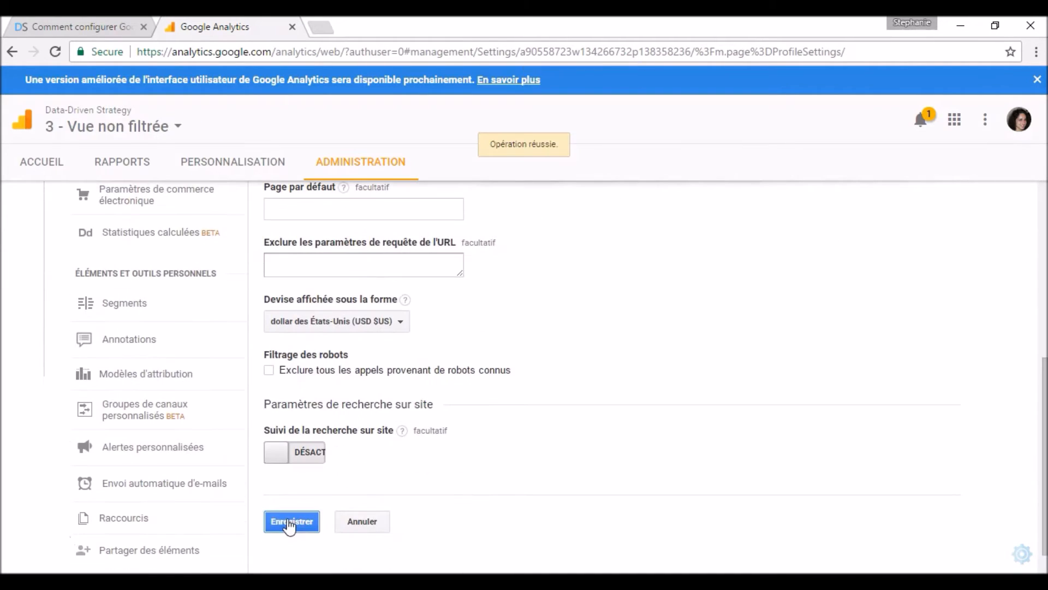
{"action": "left_click", "coordinate": [362, 173]}
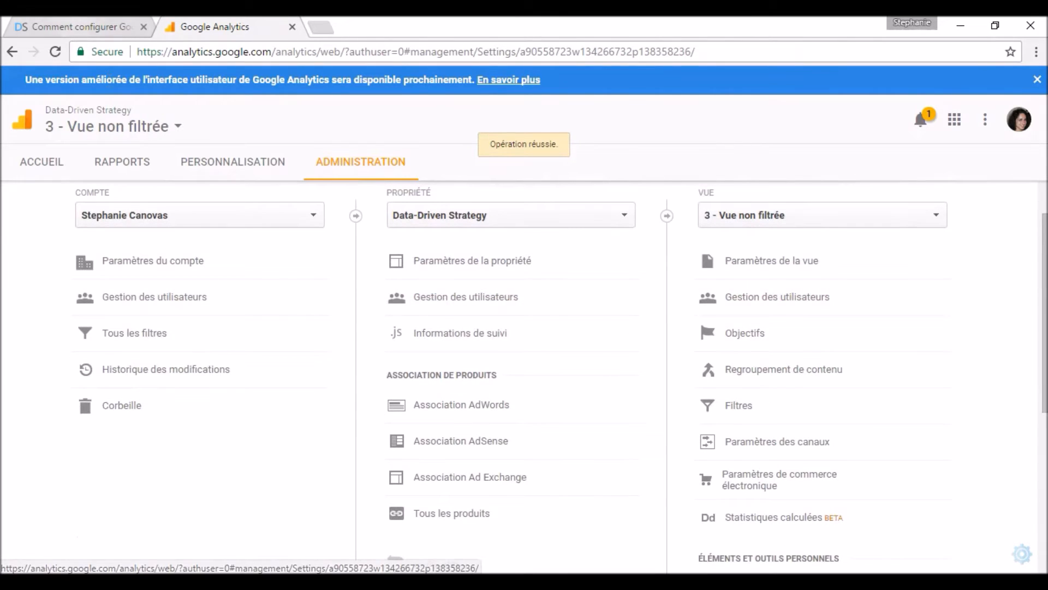
Step: Consult the article's section on filtering views and start adding a filter to the "2 - Vue Test" view in Google Analytics
{"action": "left_click", "coordinate": [77, 26]}
{"action": "scroll", "coordinate": [470, 163], "scroll_direction": "down", "scroll_amount": 10}
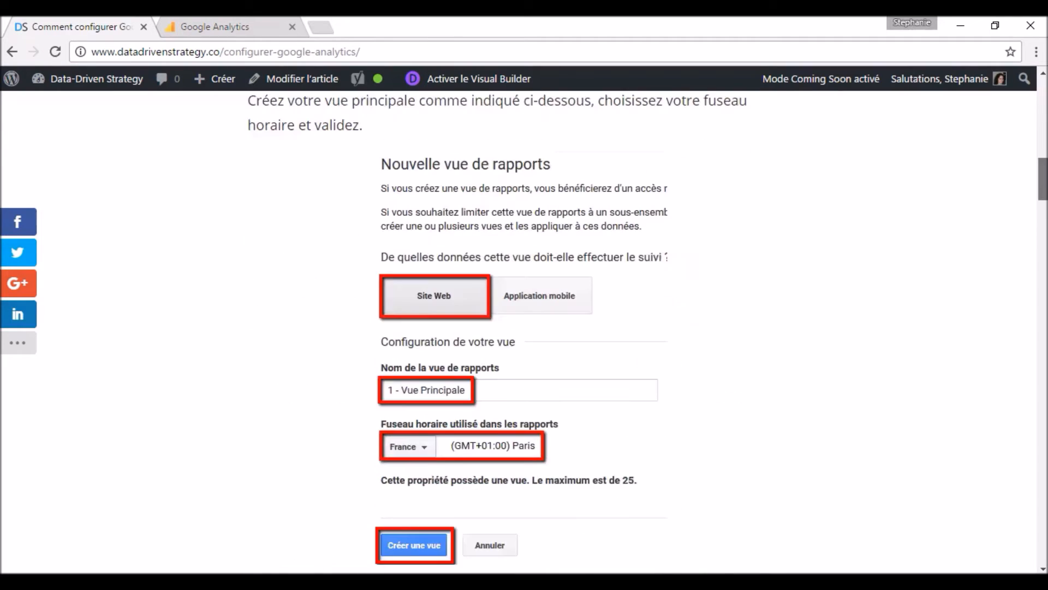
{"action": "scroll", "coordinate": [524, 327], "scroll_direction": "down", "scroll_amount": 15}
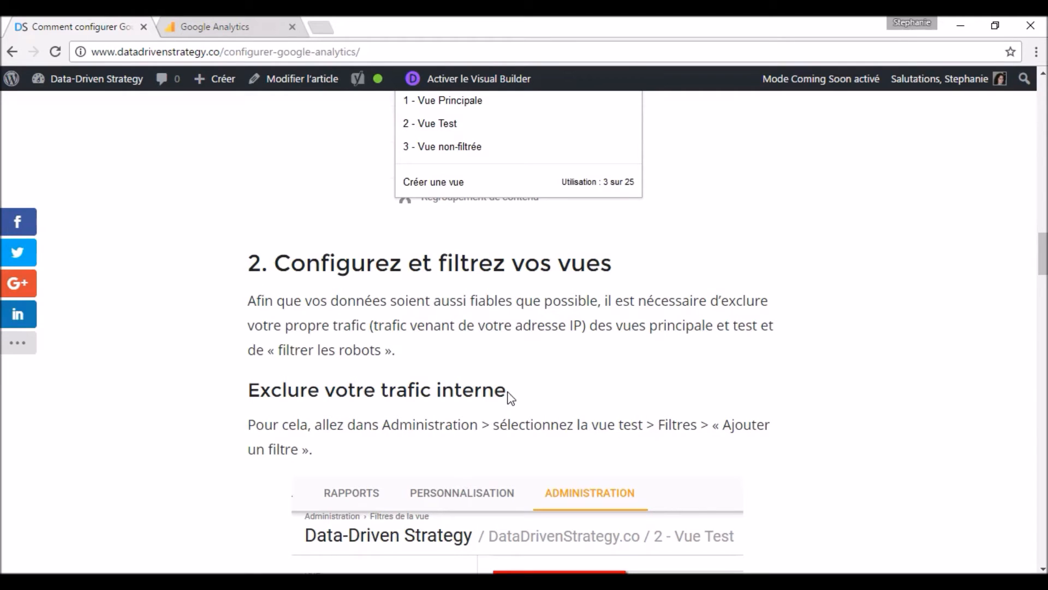
{"action": "left_click", "coordinate": [213, 26]}
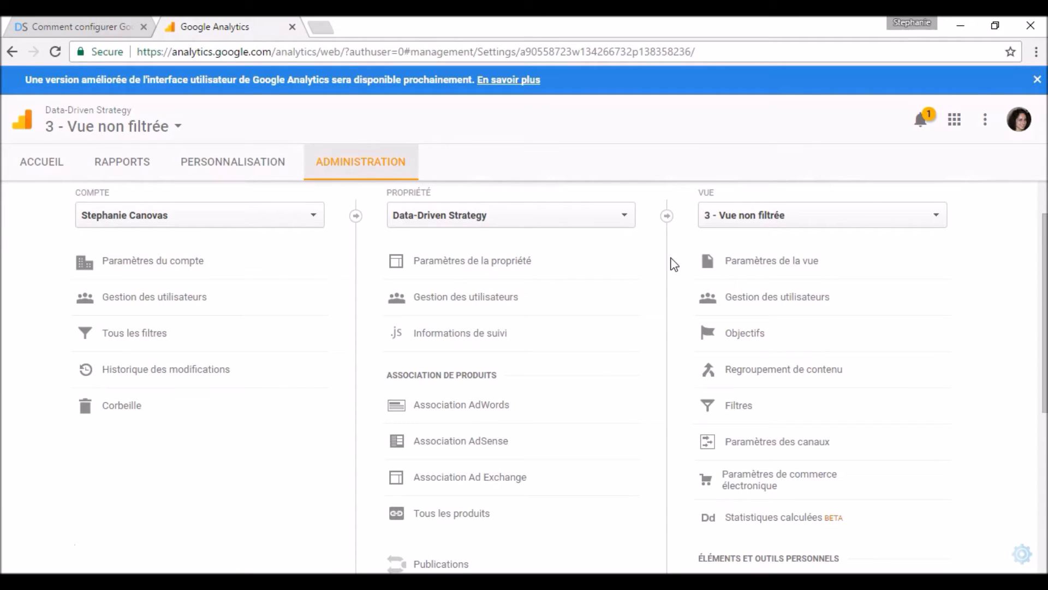
{"action": "left_click", "coordinate": [772, 221]}
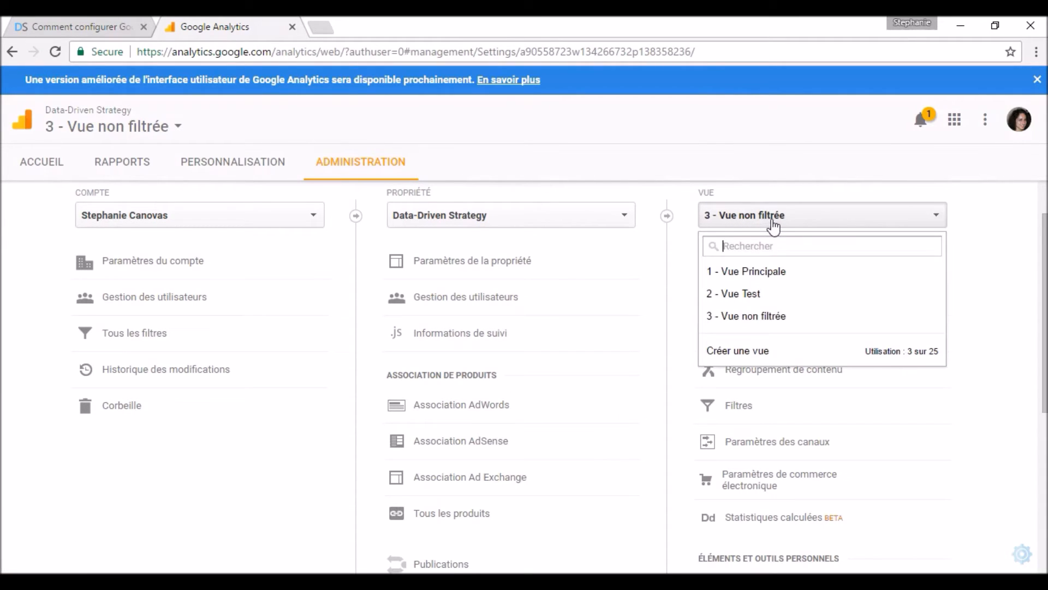
{"action": "left_click", "coordinate": [771, 295]}
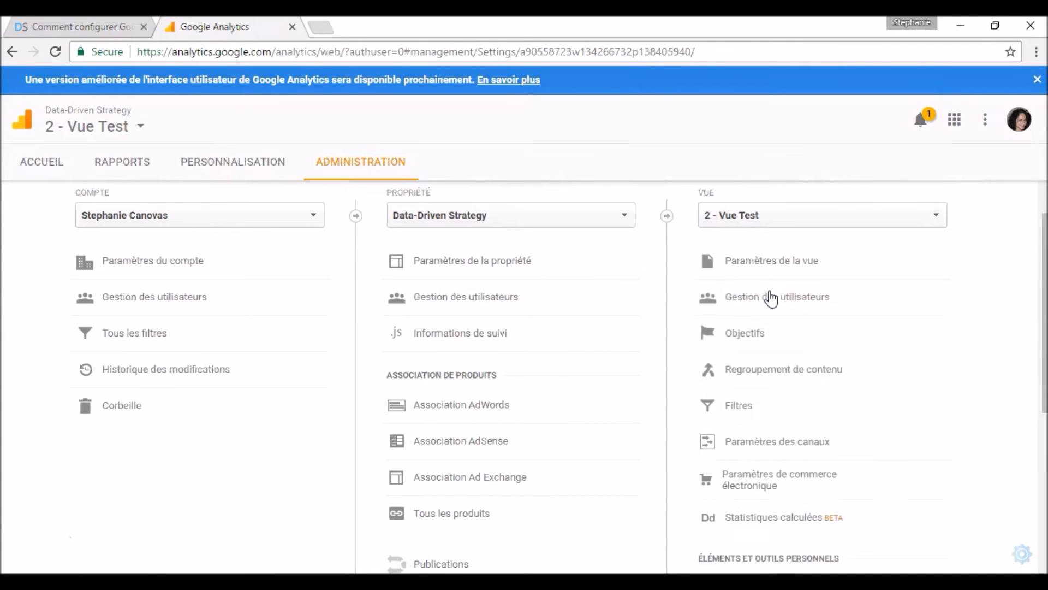
{"action": "left_click", "coordinate": [746, 415]}
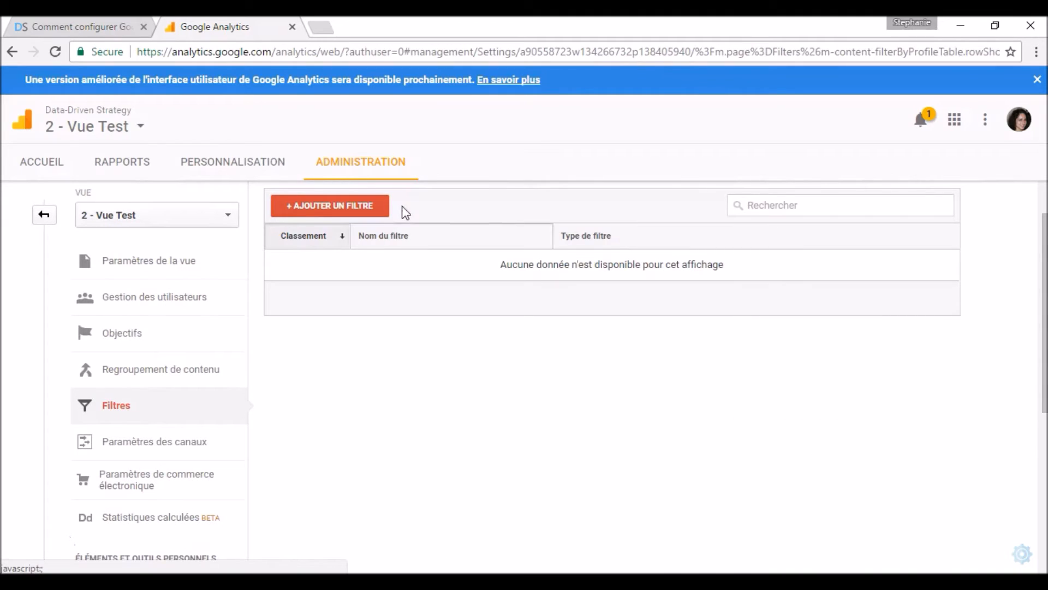
{"action": "left_click", "coordinate": [381, 213]}
Step: Name the new filter "Exclure trafic Interne"
{"action": "left_click", "coordinate": [381, 272]}
{"action": "type", "text": "Exclure"}
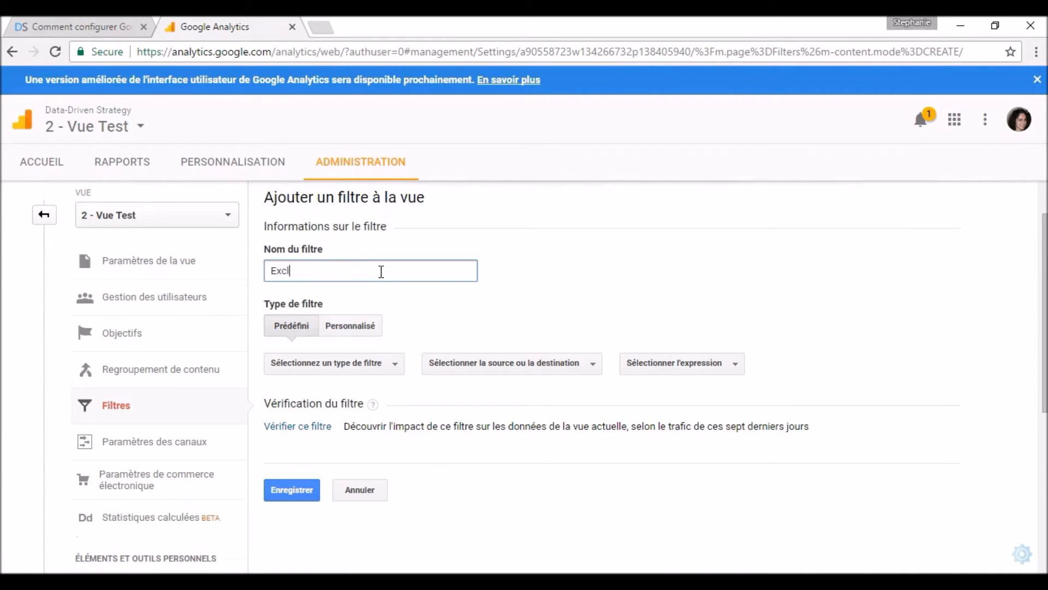
{"action": "key", "text": "BackSpace"}
{"action": "key", "text": "BackSpace"}
{"action": "key", "text": "BackSpace"}
{"action": "type", "text": "re trafic Interne"}
Step: Set the predefined filter to exclude traffic from IP addresses equal to your own IP address, and save it
{"action": "left_click", "coordinate": [309, 364]}
{"action": "left_click", "coordinate": [310, 392]}
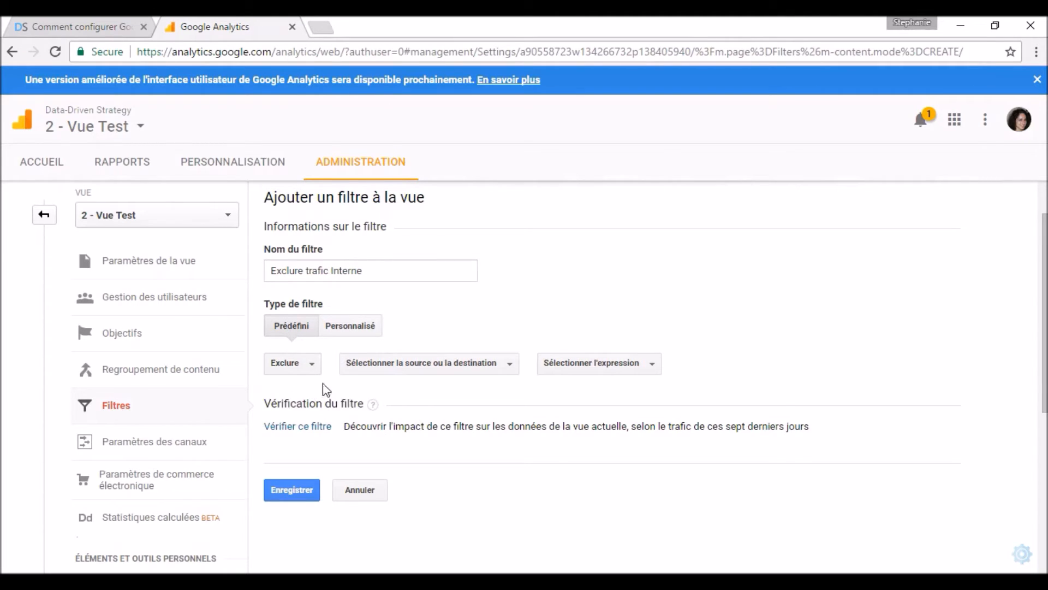
{"action": "left_click", "coordinate": [436, 368]}
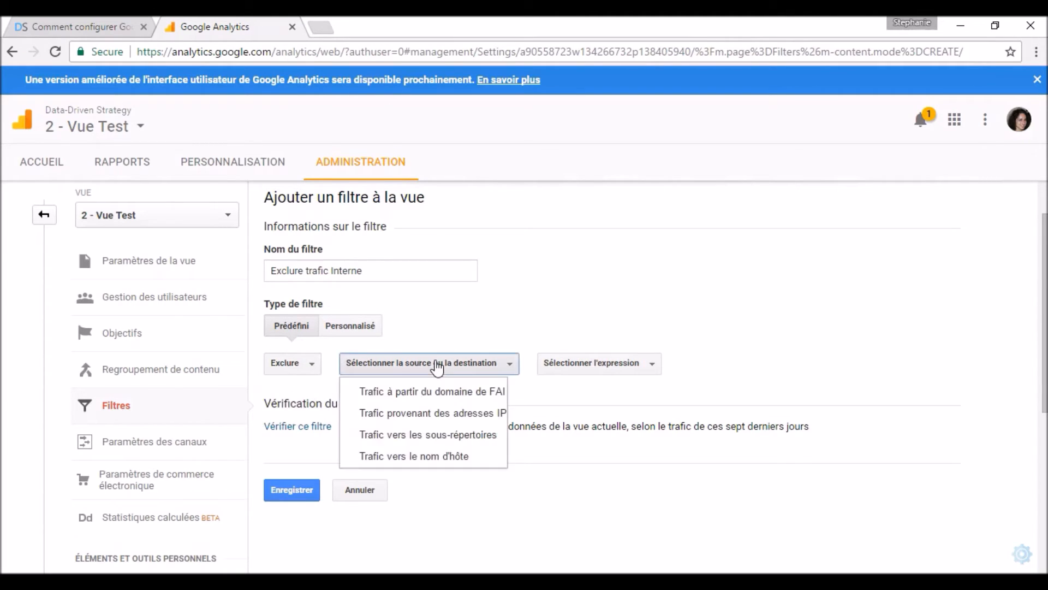
{"action": "left_click", "coordinate": [435, 418]}
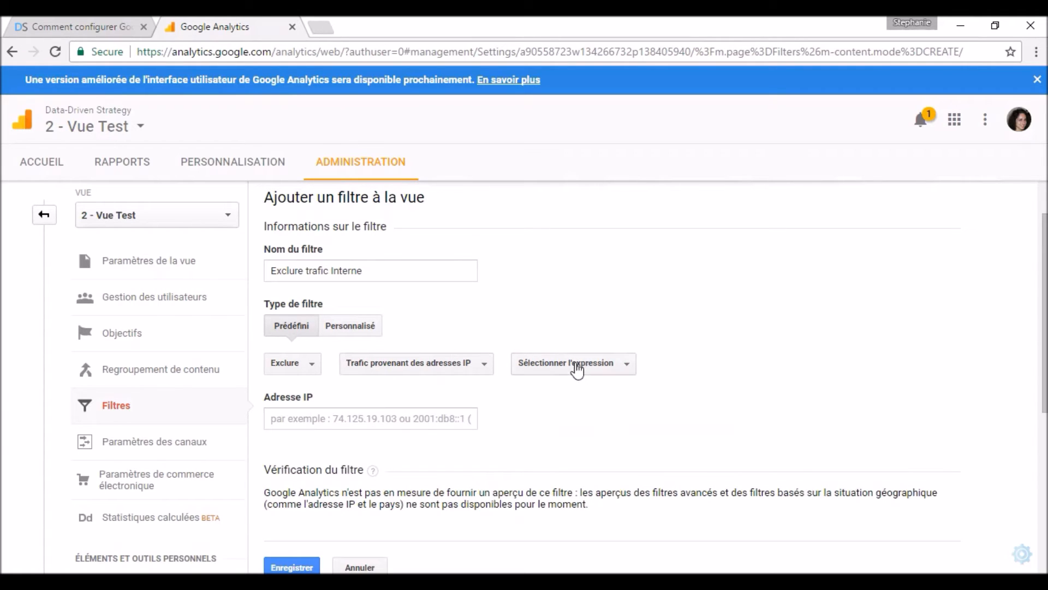
{"action": "left_click", "coordinate": [578, 367]}
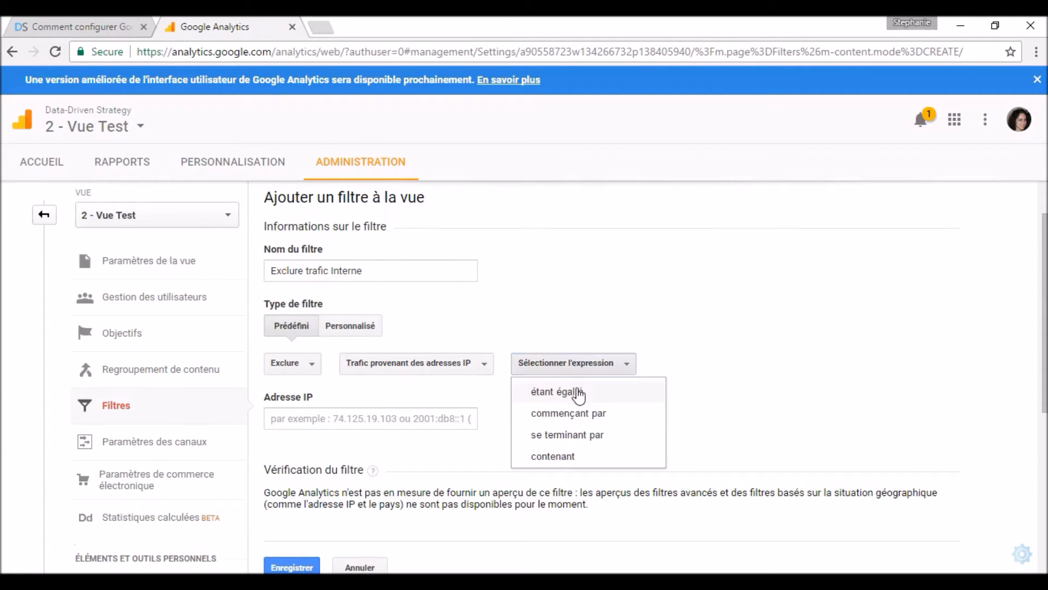
{"action": "left_click", "coordinate": [578, 391]}
{"action": "left_click", "coordinate": [417, 414]}
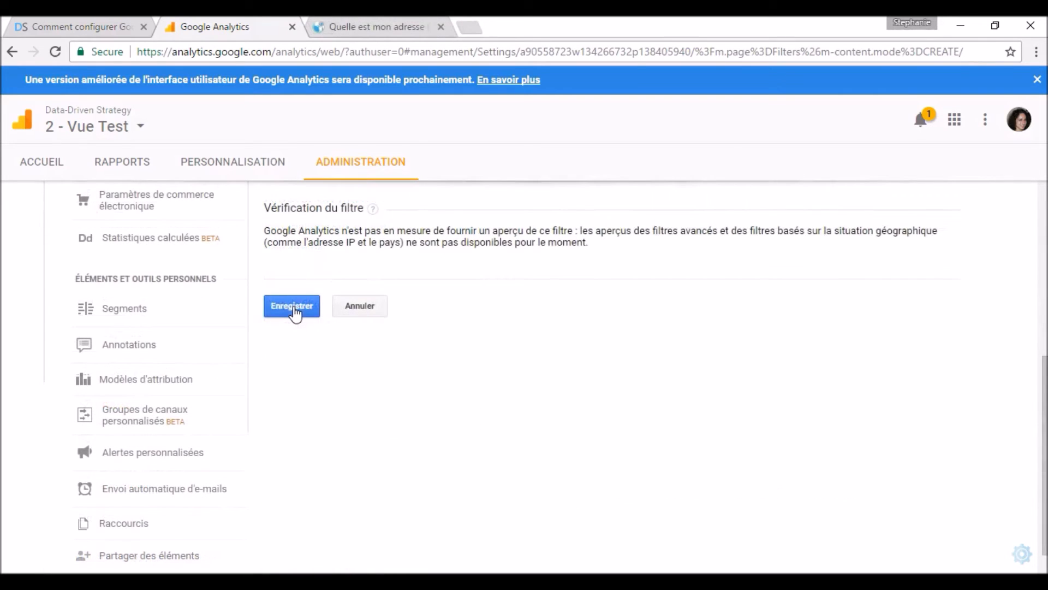
{"action": "left_click", "coordinate": [293, 305]}
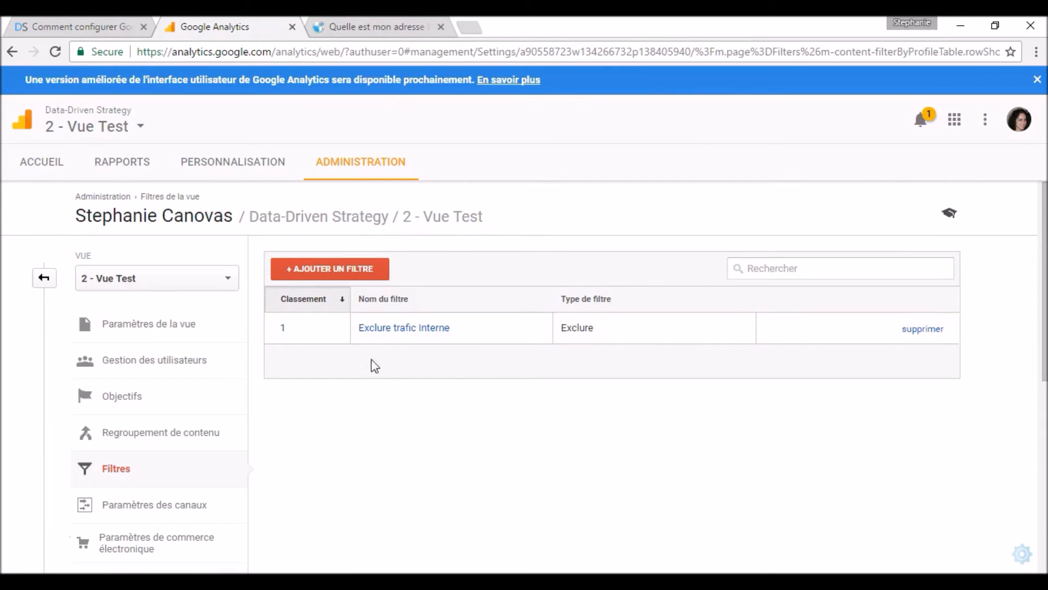
Step: List the property's views, and read the article's notes on applying the internal traffic filter and its "Filtrer les robots" section
{"action": "left_click", "coordinate": [109, 294]}
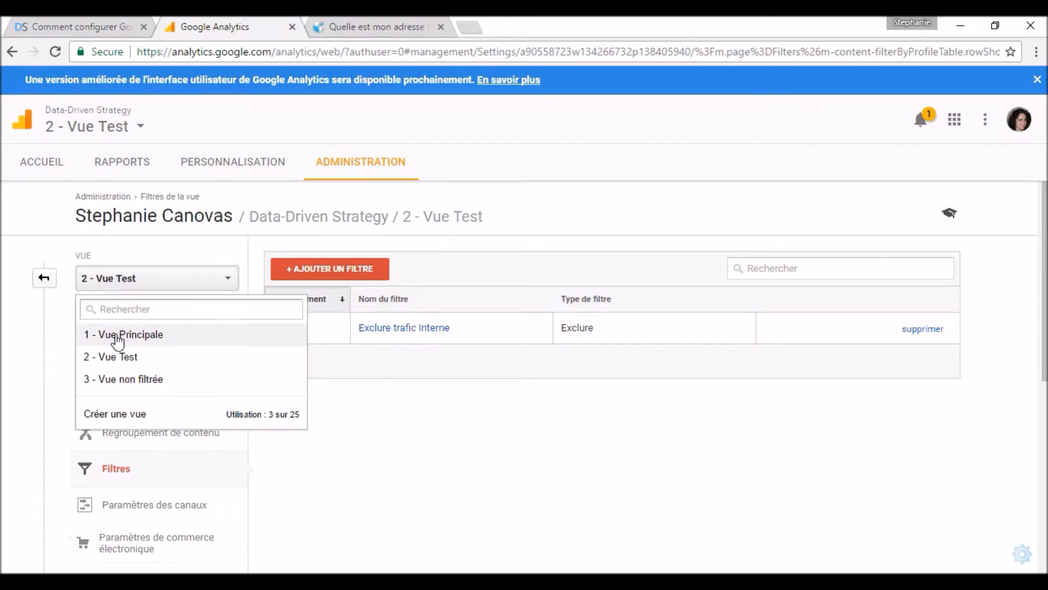
{"action": "left_click", "coordinate": [99, 18]}
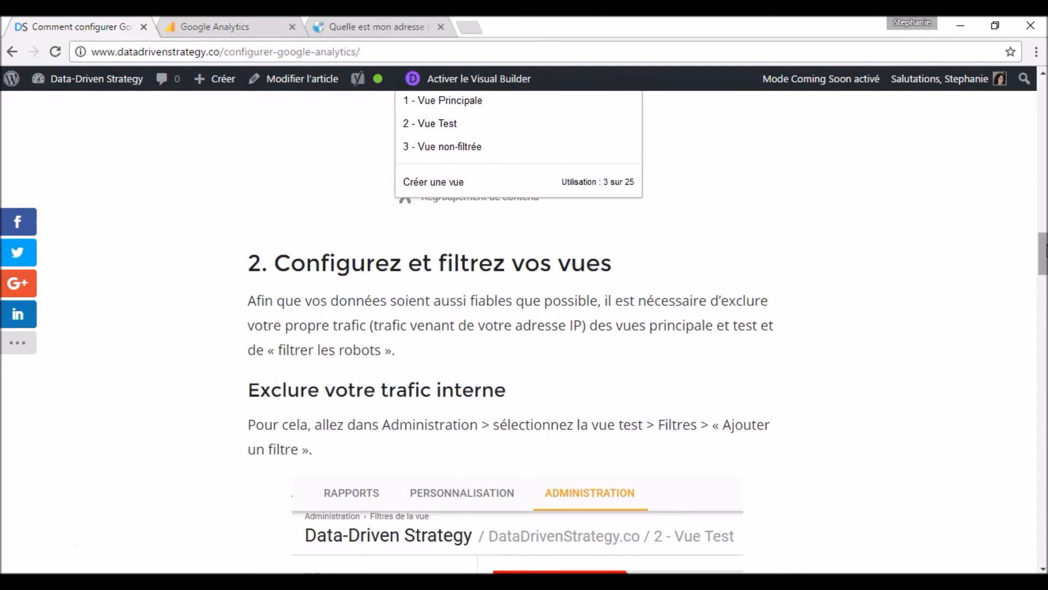
{"action": "scroll", "coordinate": [532, 268], "scroll_direction": "down", "scroll_amount": 15}
{"action": "scroll", "coordinate": [513, 328], "scroll_direction": "down", "scroll_amount": 3}
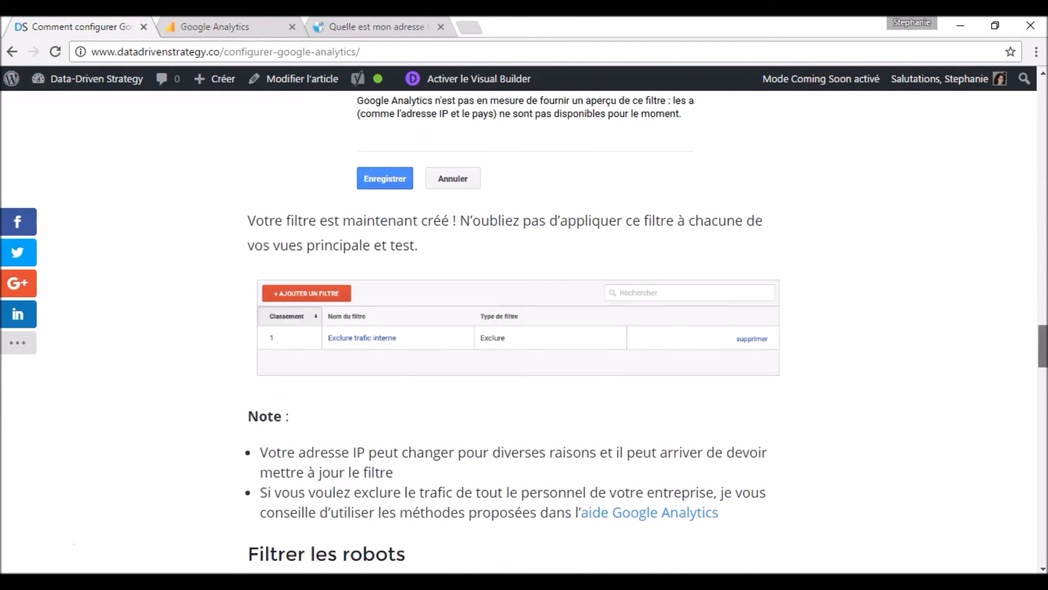
{"action": "scroll", "coordinate": [513, 327], "scroll_direction": "down", "scroll_amount": 3}
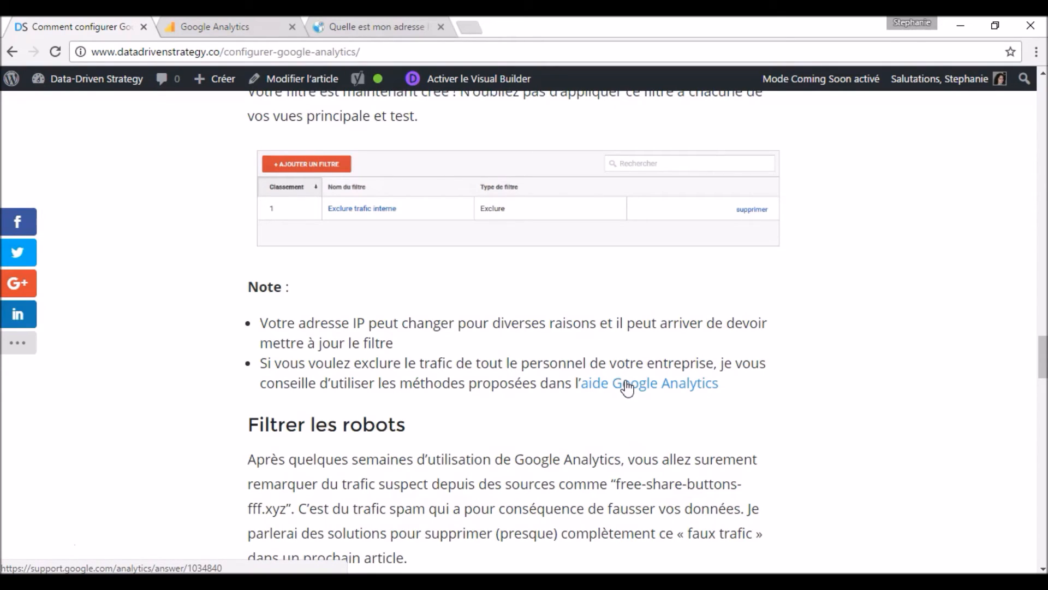
{"action": "scroll", "coordinate": [628, 388], "scroll_direction": "down", "scroll_amount": 3}
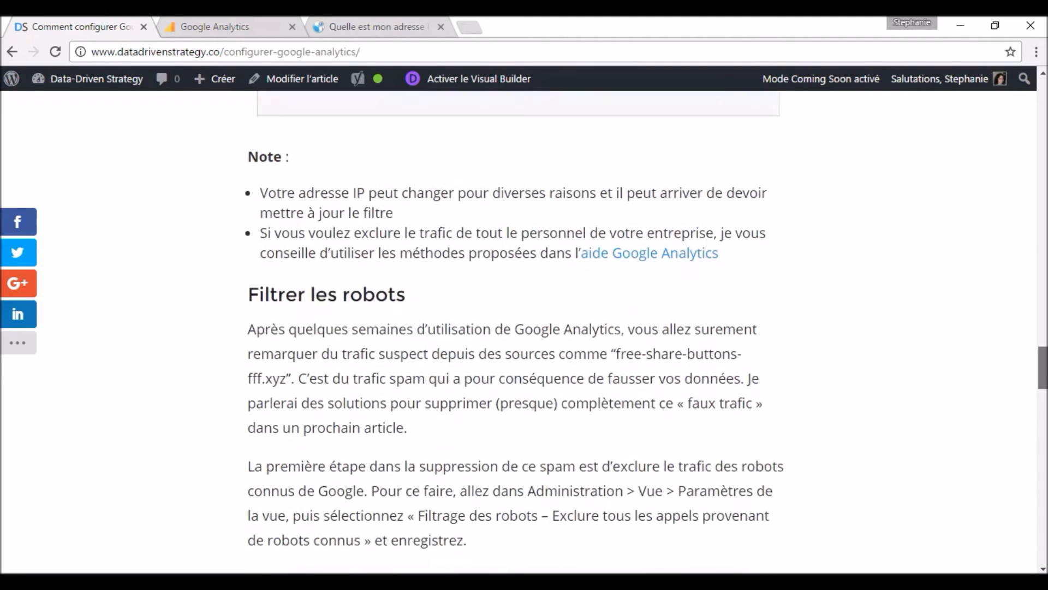
{"action": "scroll", "coordinate": [628, 328], "scroll_direction": "down", "scroll_amount": 1}
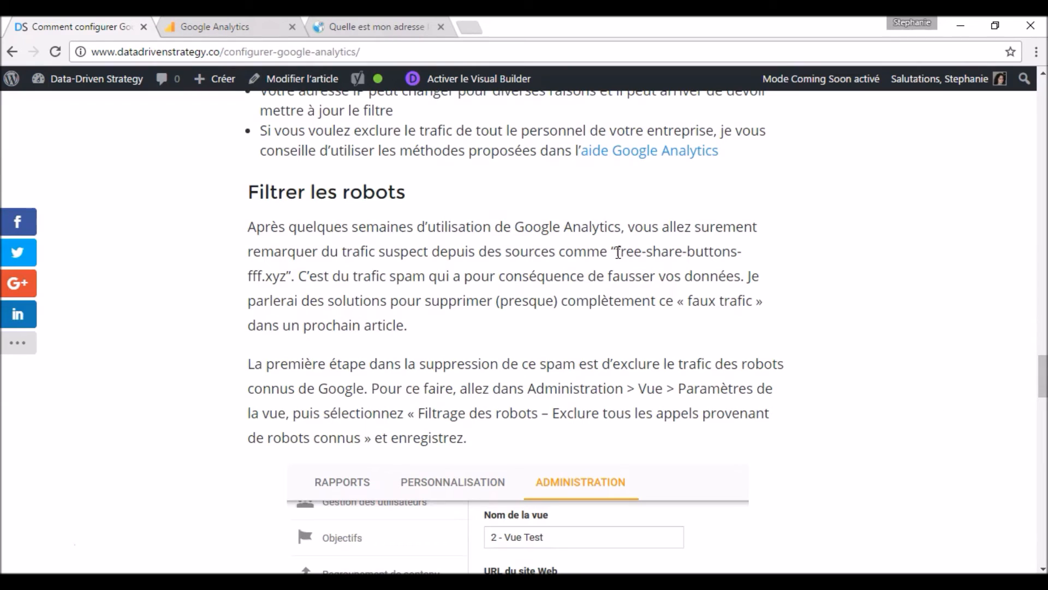
{"action": "left_click_drag", "start_coordinate": [619, 254], "coordinate": [288, 279]}
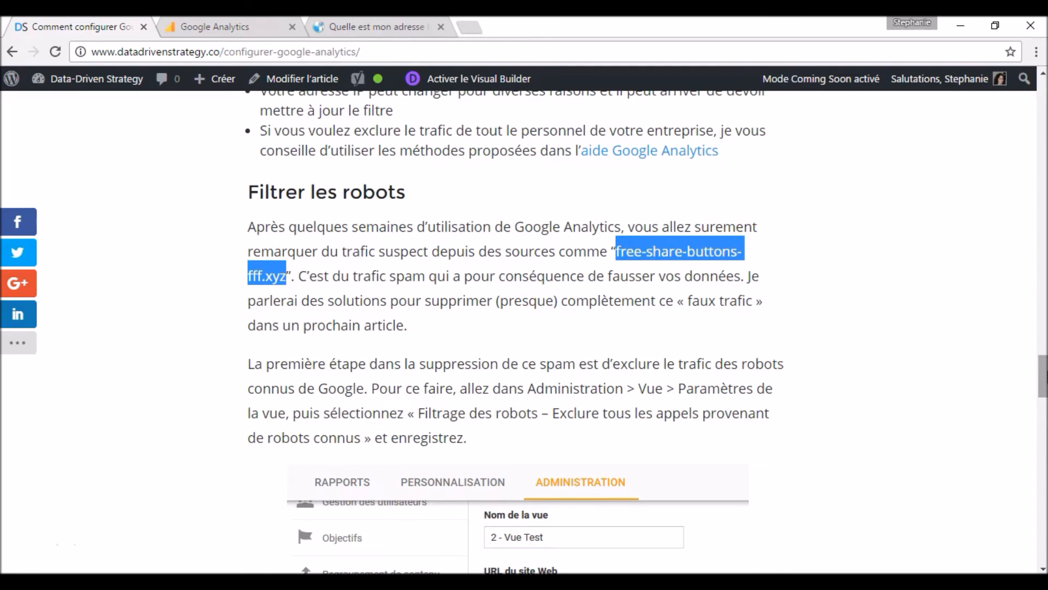
{"action": "scroll", "coordinate": [646, 332], "scroll_direction": "down", "scroll_amount": 2}
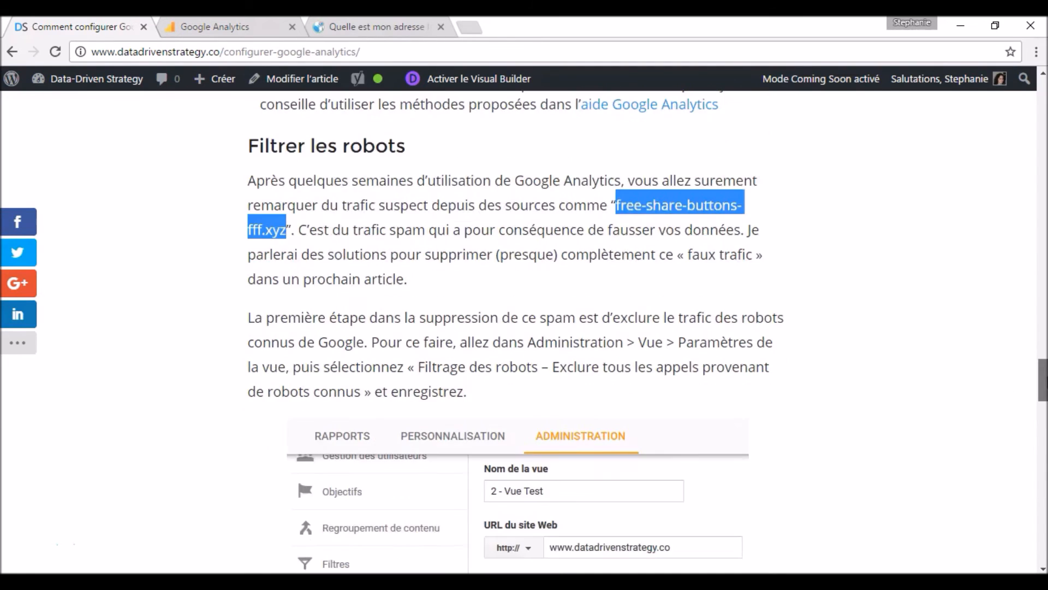
{"action": "scroll", "coordinate": [645, 333], "scroll_direction": "down", "scroll_amount": 3}
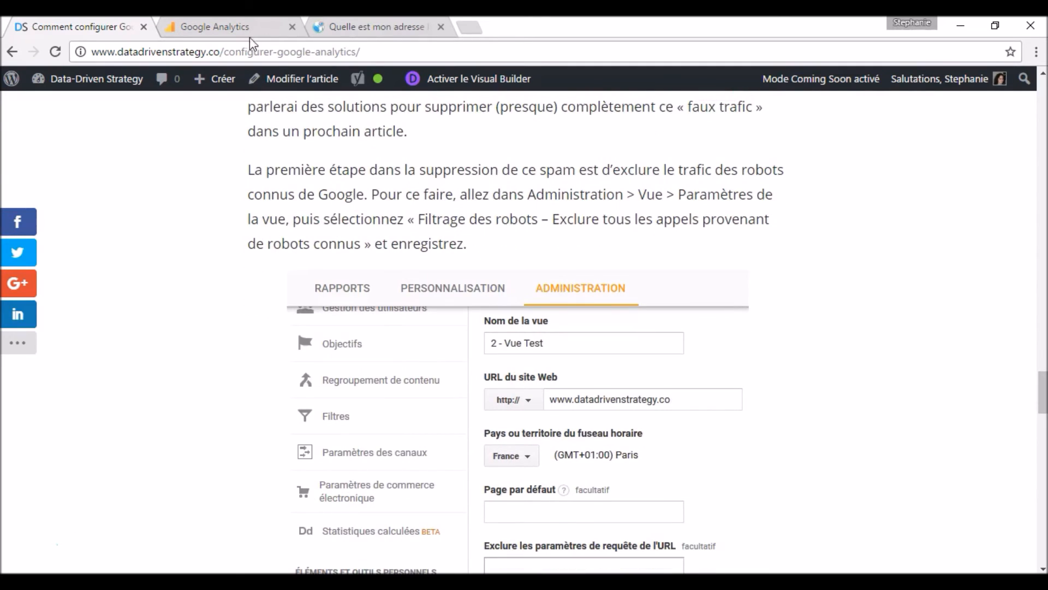
Step: In Google Analytics, exclude all hits from known bots in the settings of the "2 - Vue Test" view and save
{"action": "left_click", "coordinate": [214, 26]}
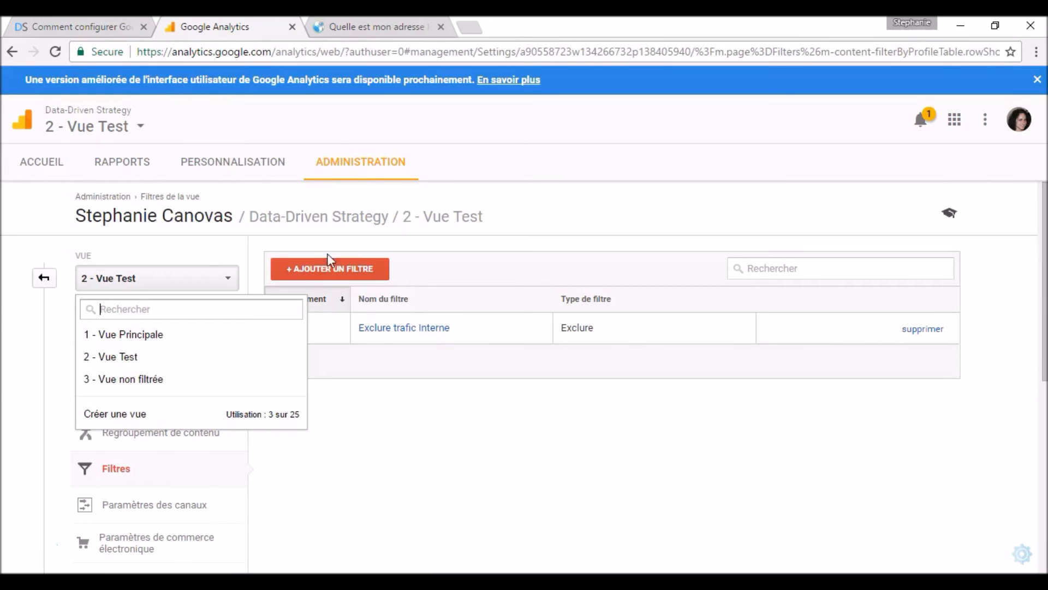
{"action": "left_click", "coordinate": [347, 174]}
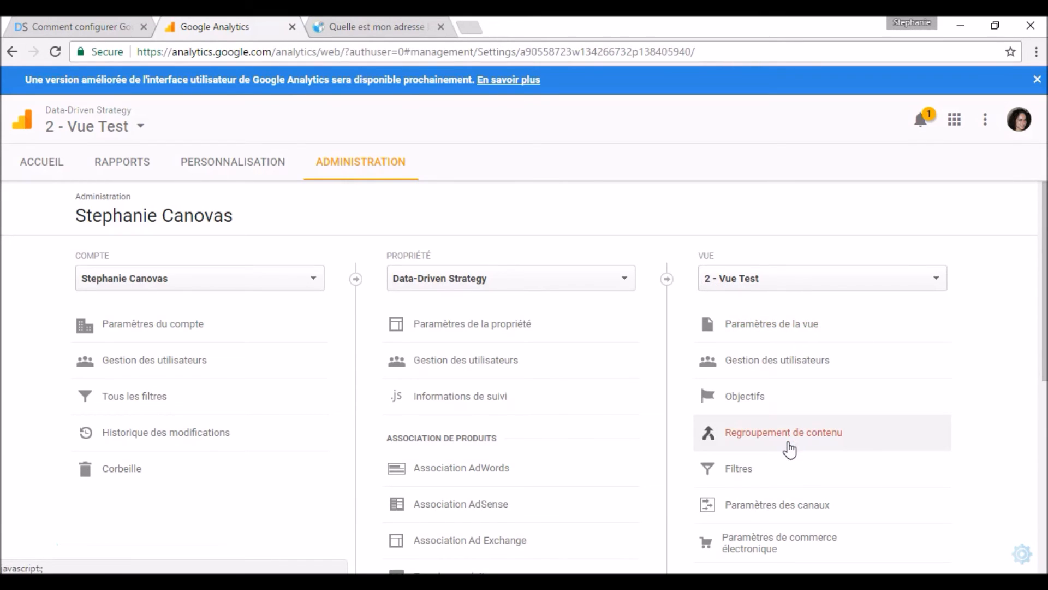
{"action": "left_click", "coordinate": [784, 339]}
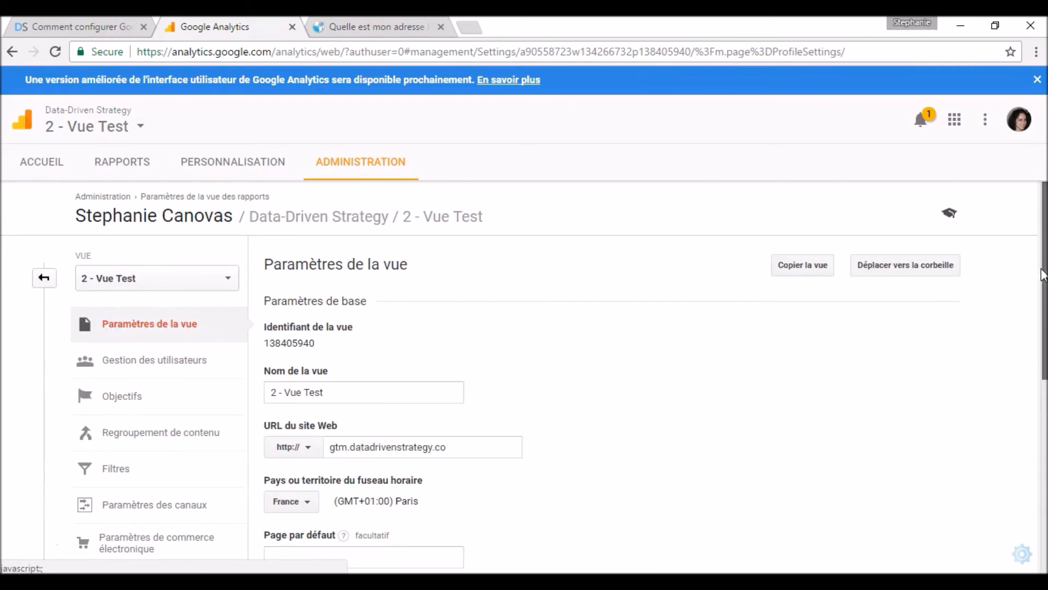
{"action": "scroll", "coordinate": [407, 449], "scroll_direction": "down", "scroll_amount": 4}
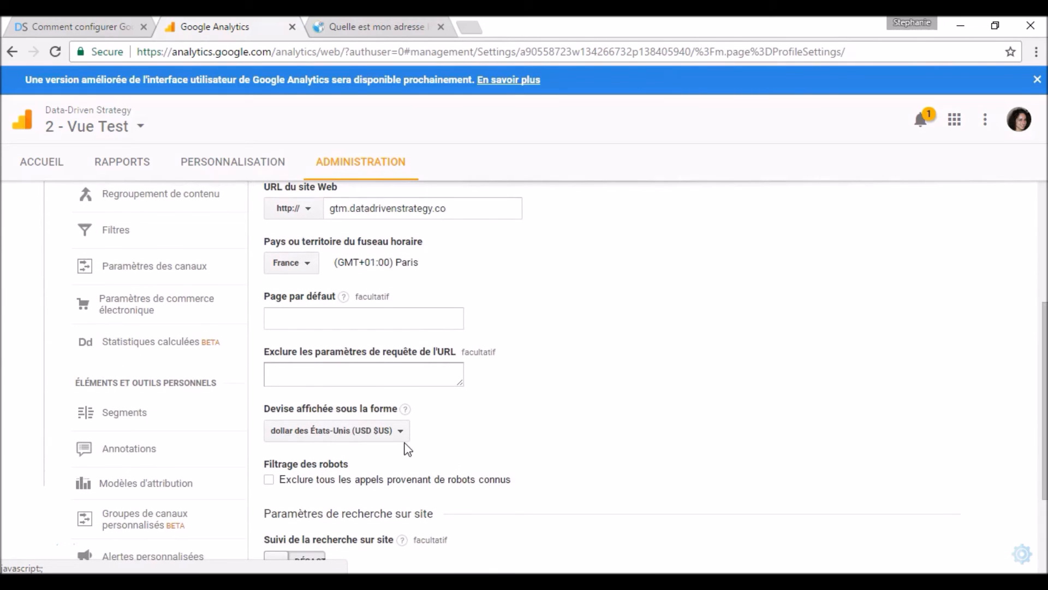
{"action": "left_click", "coordinate": [269, 481]}
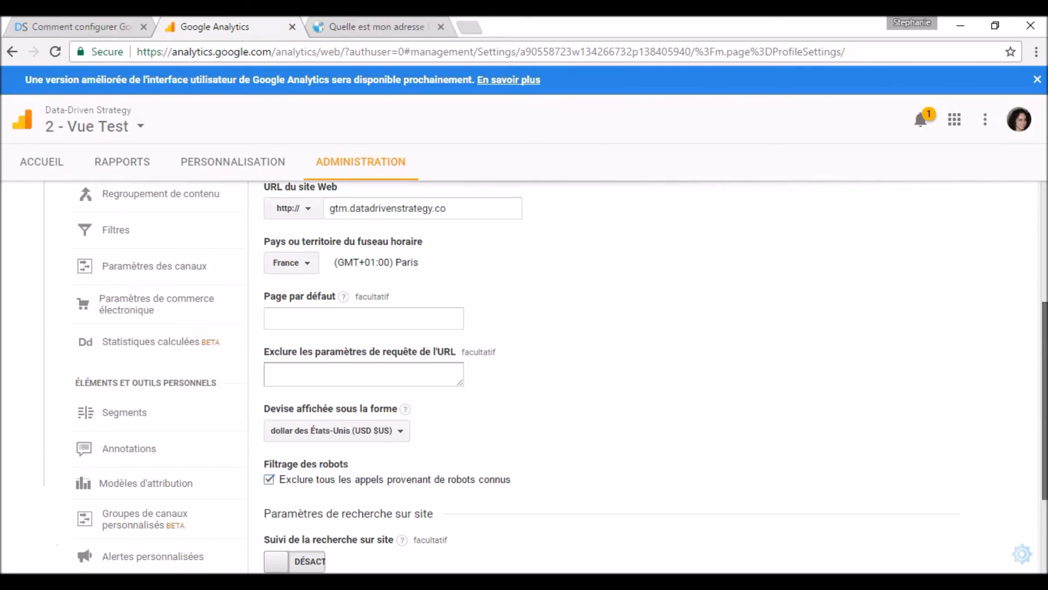
{"action": "scroll", "coordinate": [1043, 338], "scroll_direction": "down", "scroll_amount": 2}
{"action": "left_click", "coordinate": [295, 508]}
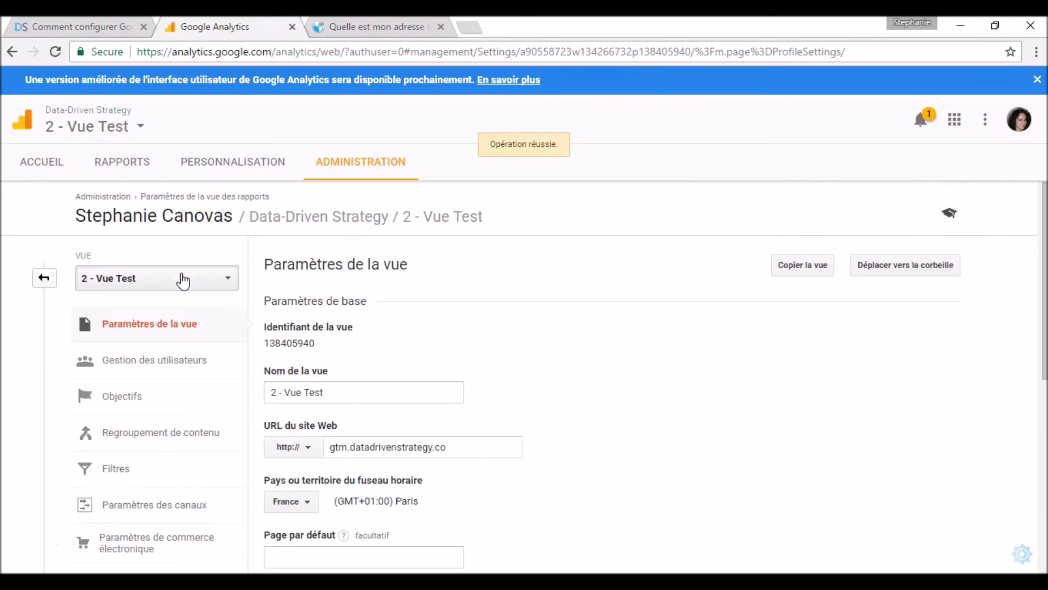
Step: Switch to the "1 - Vue Principale" view's settings and enable the exclusion of all hits from known bots
{"action": "left_click", "coordinate": [183, 279]}
{"action": "left_click", "coordinate": [170, 338]}
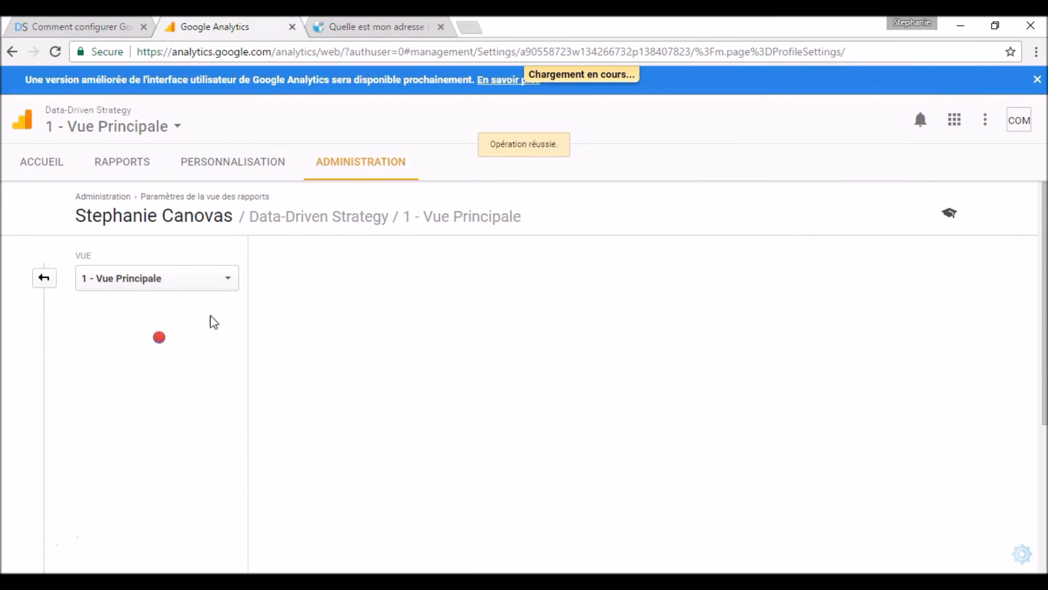
{"action": "left_click_drag", "start_coordinate": [1045, 284], "coordinate": [1044, 433]}
{"action": "left_click", "coordinate": [363, 423]}
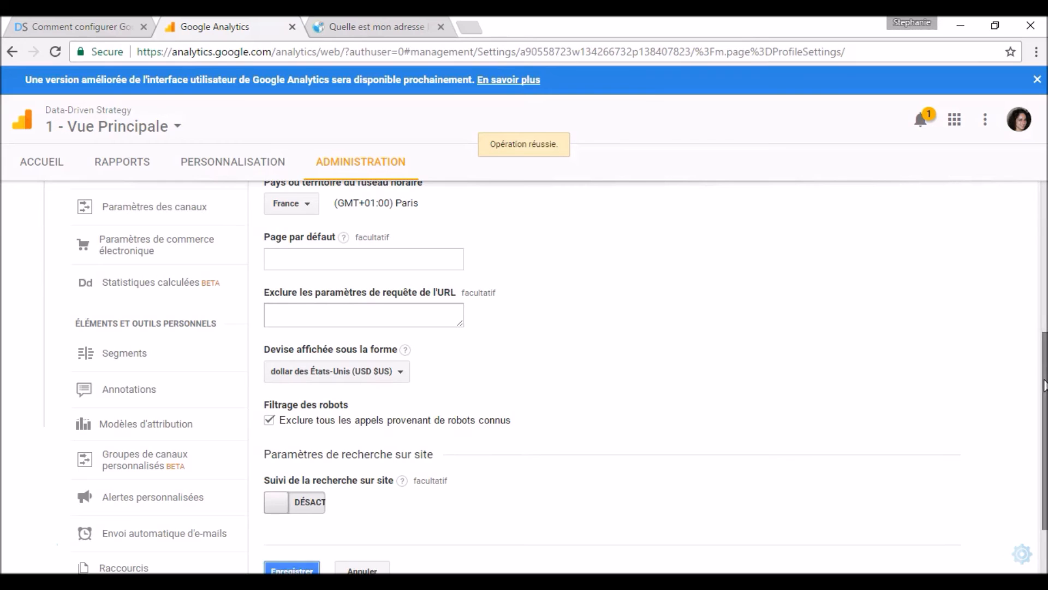
{"action": "left_click_drag", "start_coordinate": [1044, 390], "coordinate": [1045, 255]}
Step: Consult the article's section 3 and enable the demographics and interests reports in the Data-Driven Strategy property settings in Google Analytics
{"action": "left_click", "coordinate": [75, 25]}
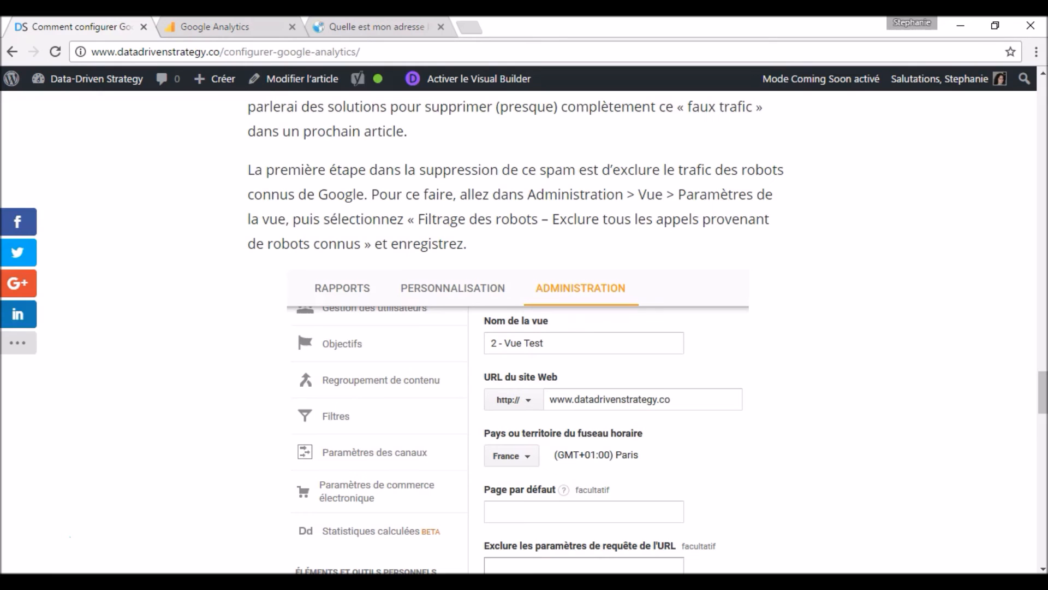
{"action": "left_click_drag", "start_coordinate": [1044, 391], "coordinate": [1044, 435]}
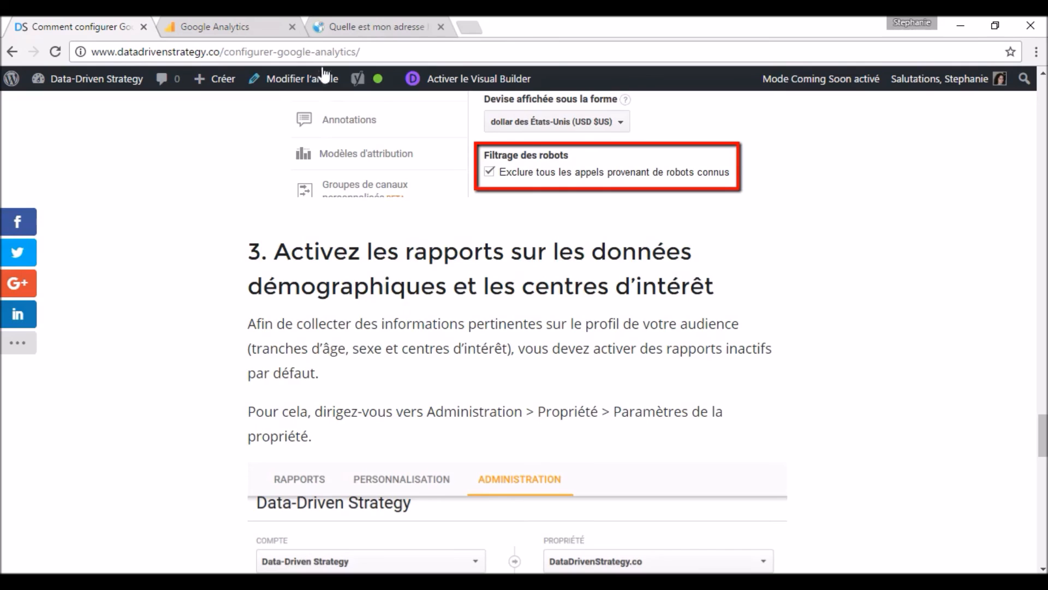
{"action": "left_click", "coordinate": [241, 27]}
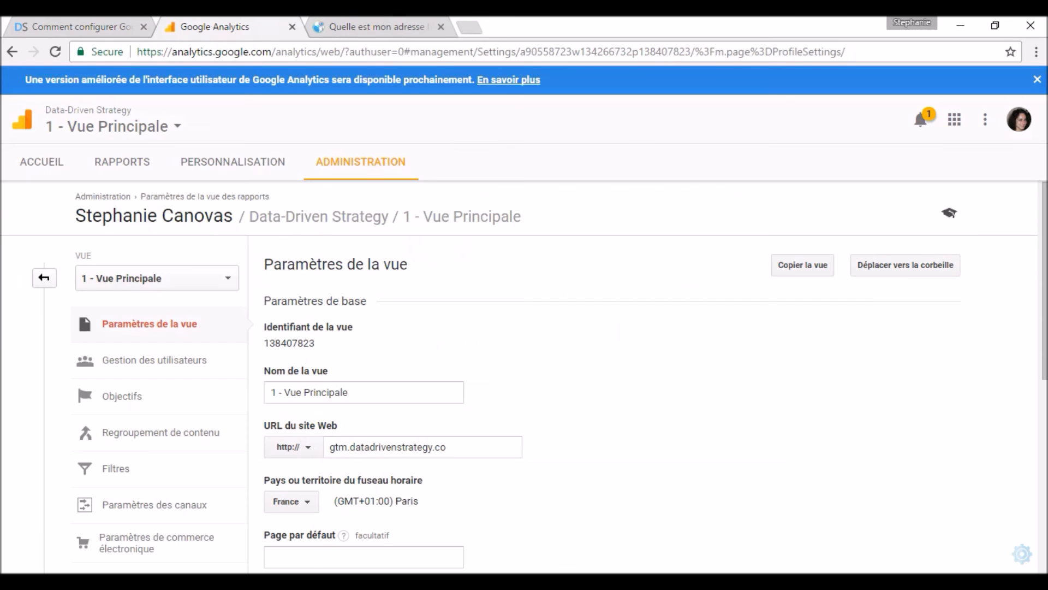
{"action": "left_click", "coordinate": [366, 166]}
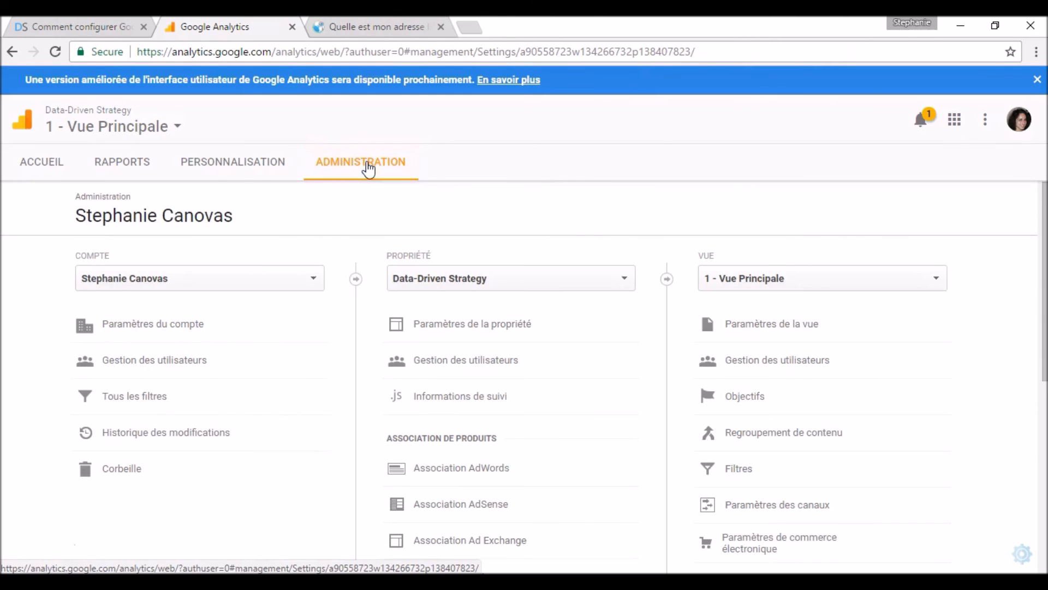
{"action": "left_click", "coordinate": [498, 330]}
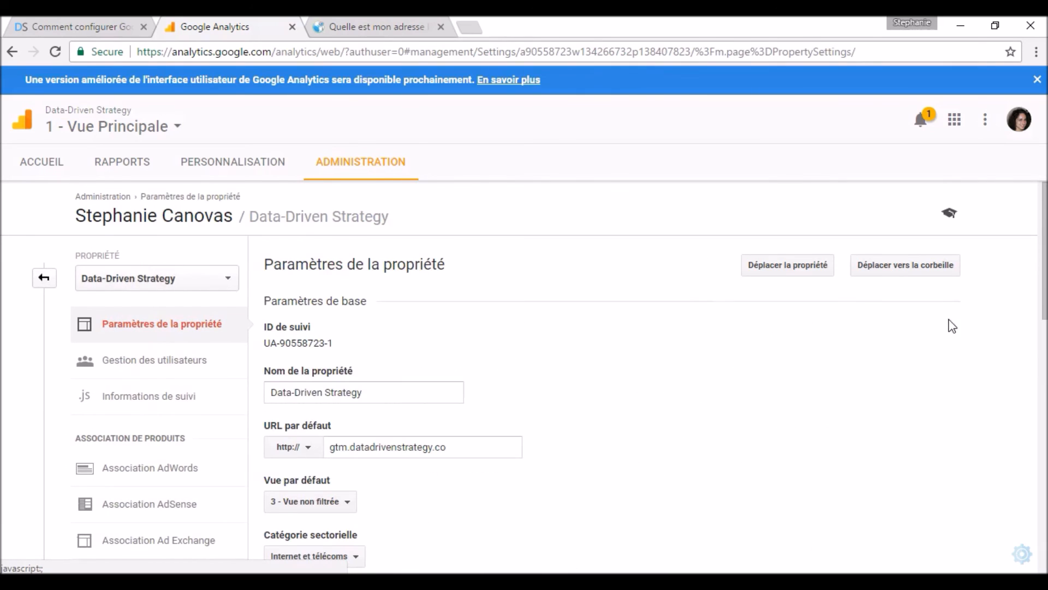
{"action": "scroll", "coordinate": [949, 328], "scroll_direction": "down", "scroll_amount": 6}
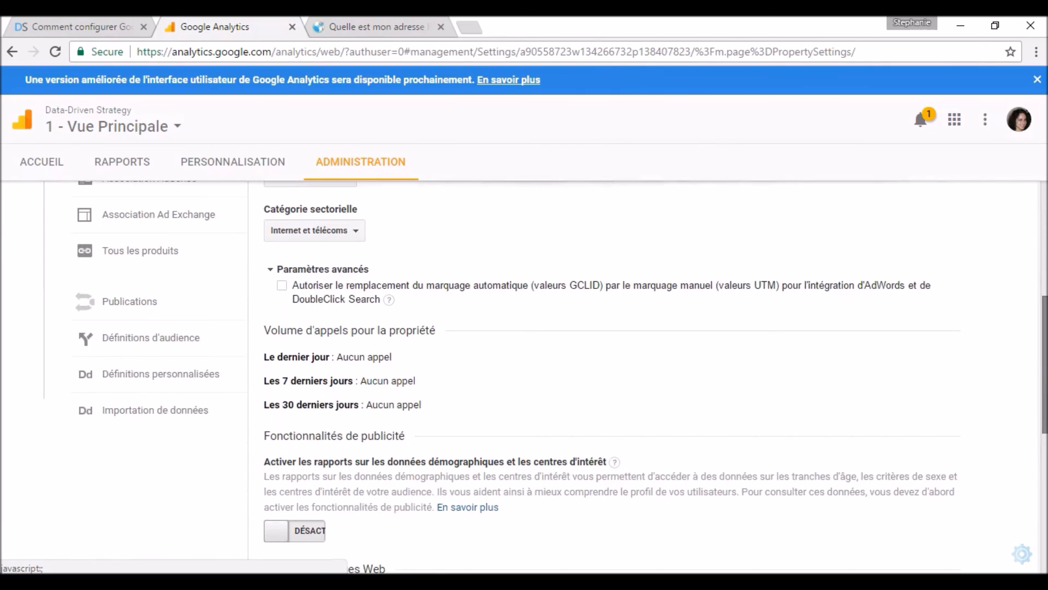
{"action": "scroll", "coordinate": [524, 377], "scroll_direction": "down", "scroll_amount": 1}
{"action": "left_click", "coordinate": [309, 497]}
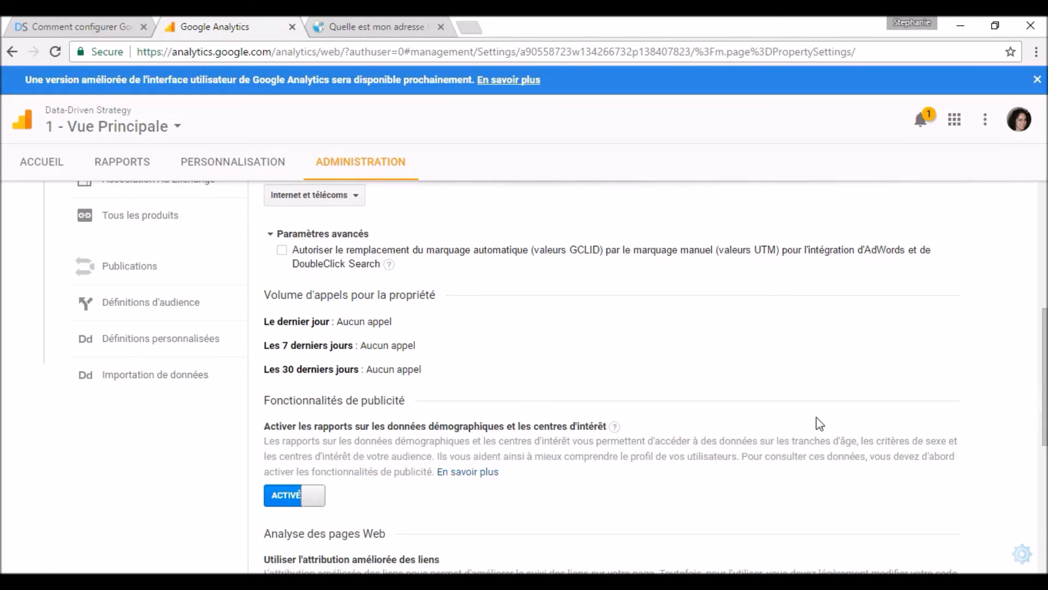
Step: Set the property's default view to "1 - Vue Principale" and save the property settings
{"action": "left_click_drag", "start_coordinate": [1044, 407], "coordinate": [1045, 361]}
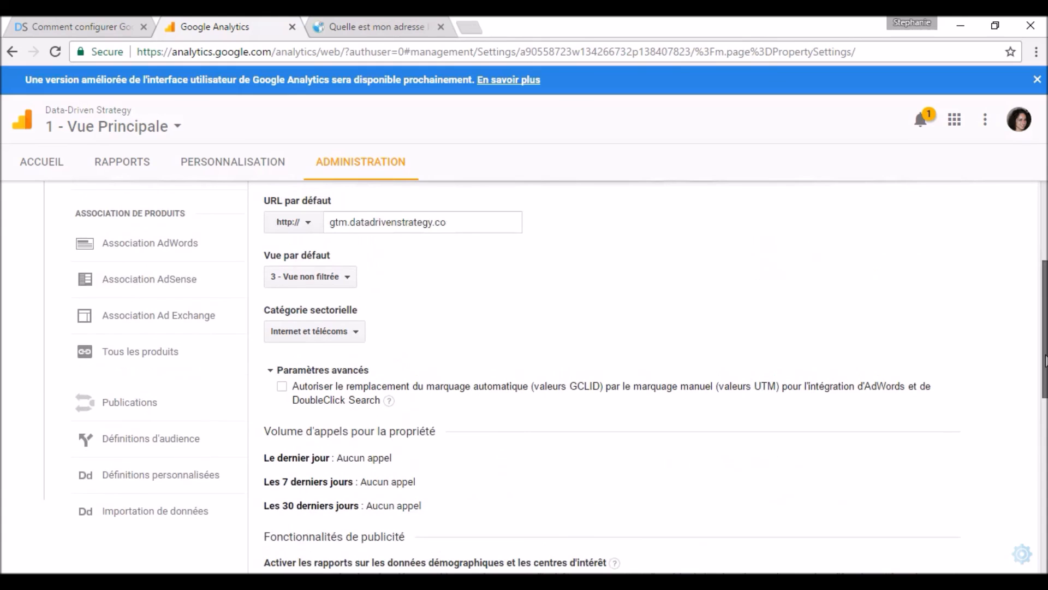
{"action": "left_click", "coordinate": [339, 277]}
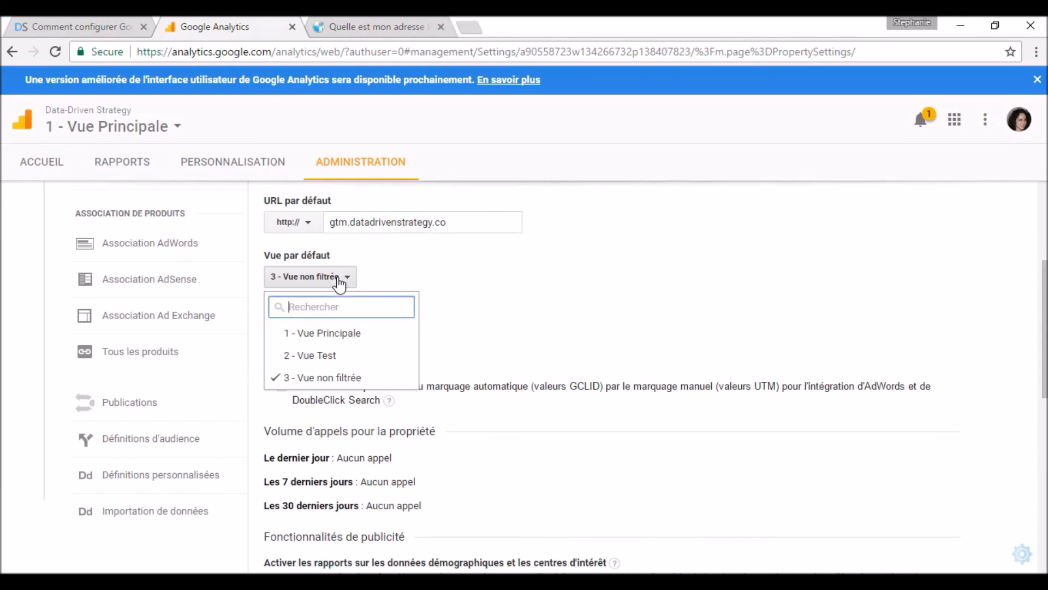
{"action": "left_click", "coordinate": [343, 334]}
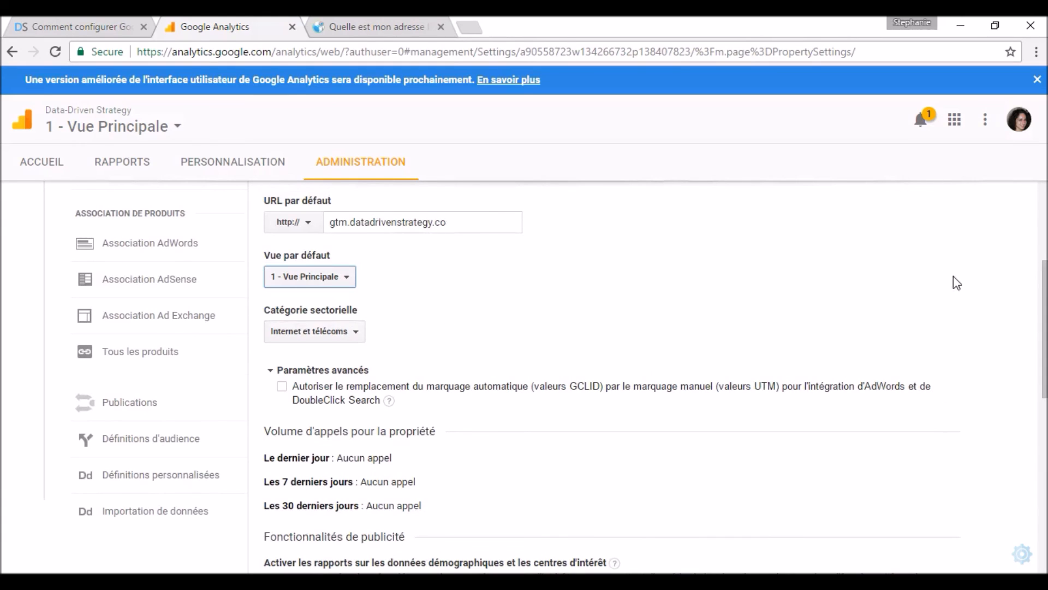
{"action": "left_click_drag", "start_coordinate": [1045, 327], "coordinate": [1045, 472]}
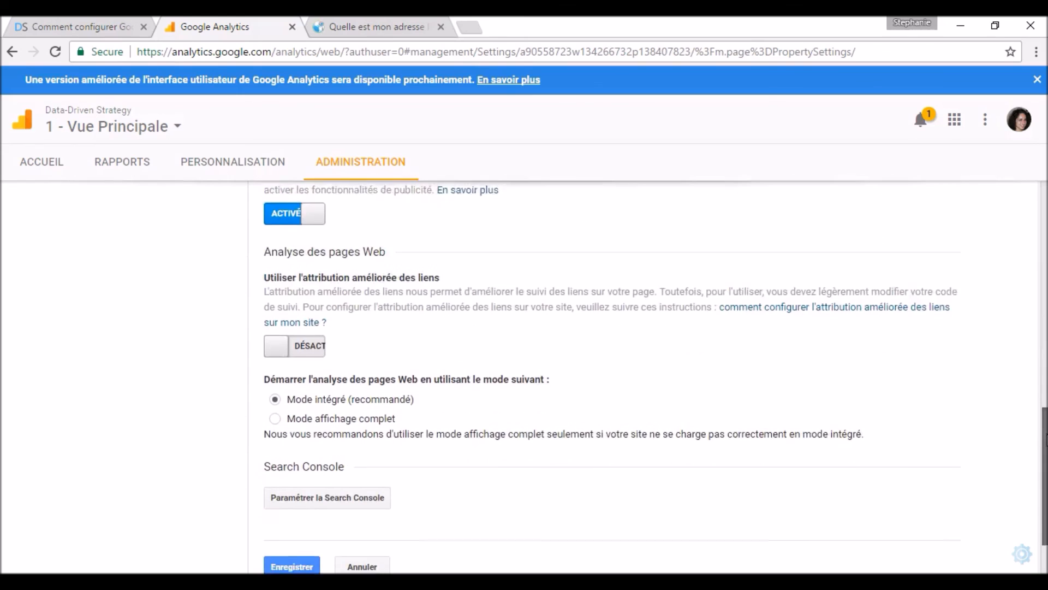
{"action": "left_click_drag", "start_coordinate": [1045, 437], "coordinate": [1045, 447]}
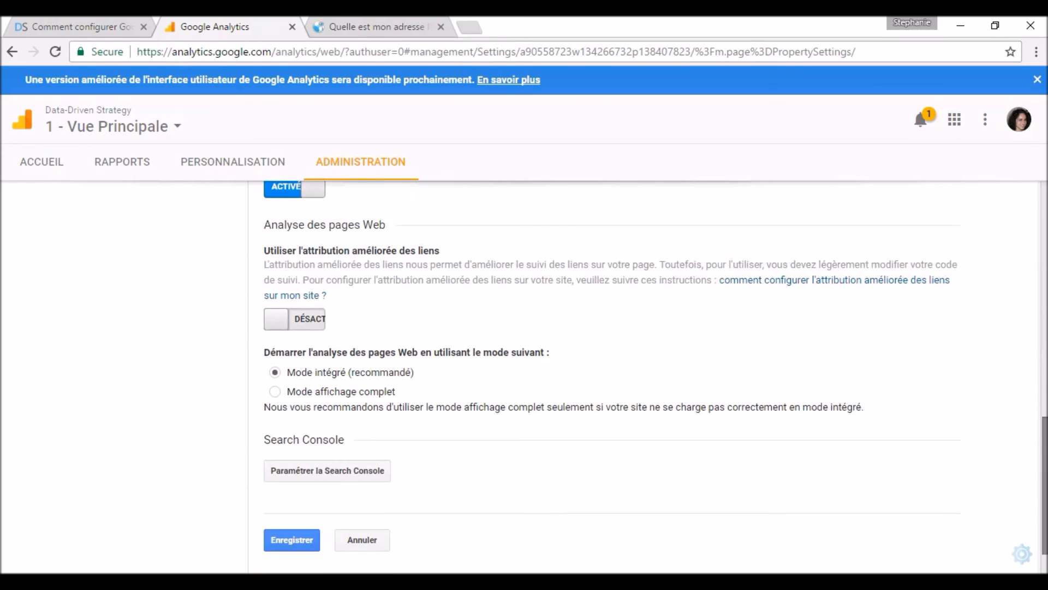
{"action": "left_click", "coordinate": [293, 549]}
{"action": "left_click_drag", "start_coordinate": [1045, 446], "coordinate": [1045, 212]}
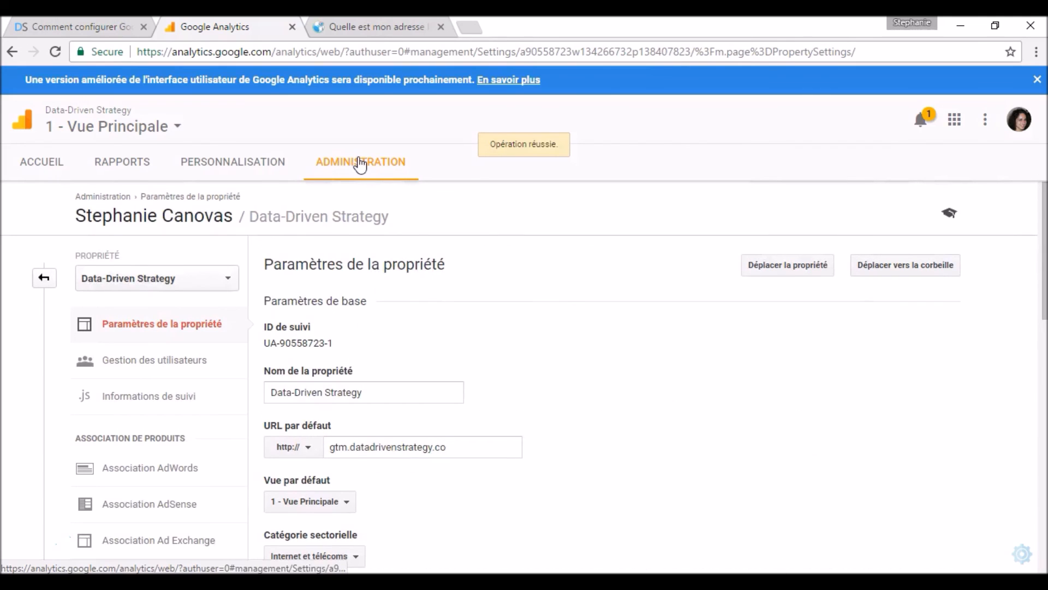
Step: View the main view's audience overview report, and consult the article's "Pour aller plus loin" section, highlighting "Présentation de l'interface Google Analytics"
{"action": "left_click", "coordinate": [143, 173]}
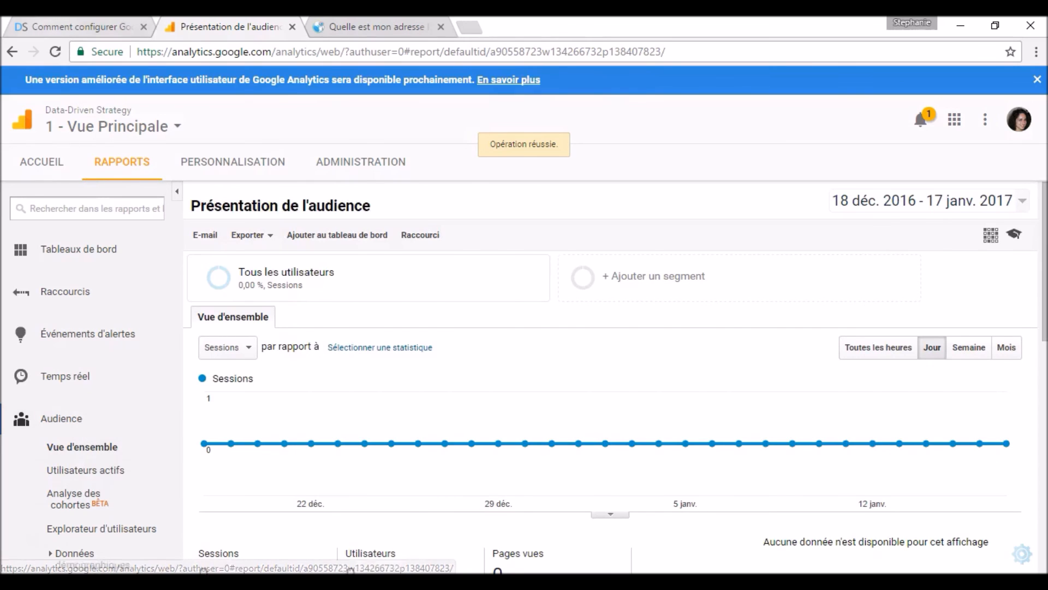
{"action": "left_click", "coordinate": [77, 26]}
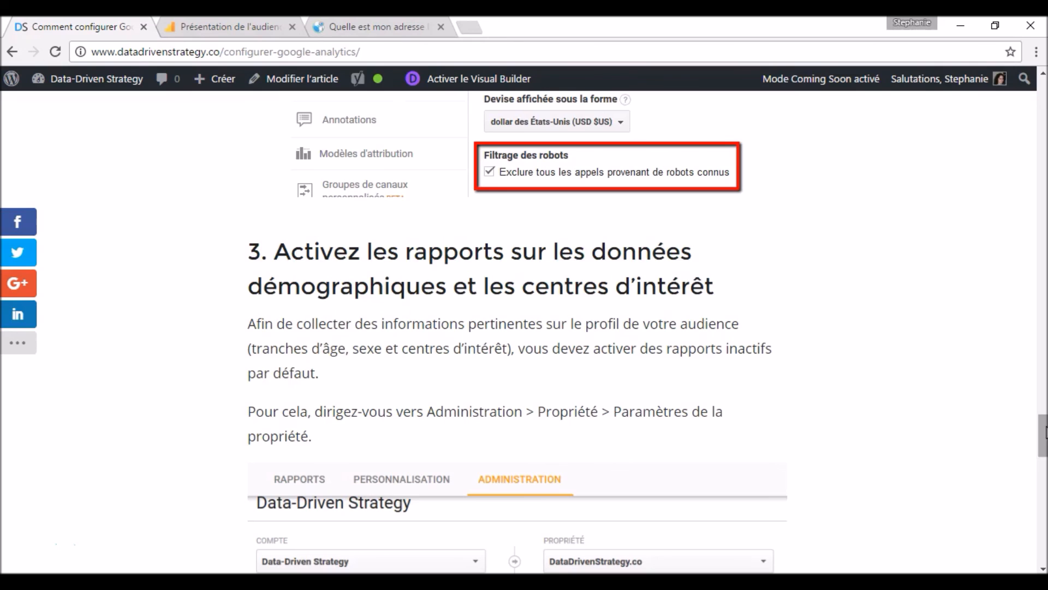
{"action": "left_click_drag", "start_coordinate": [1045, 435], "coordinate": [1044, 513]}
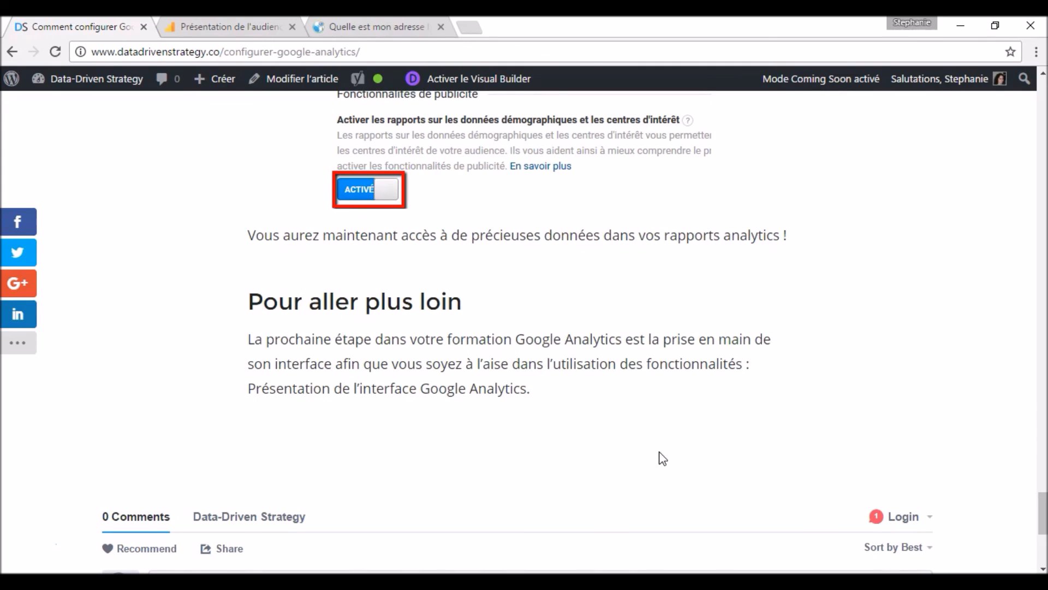
{"action": "left_click_drag", "start_coordinate": [249, 387], "coordinate": [528, 386]}
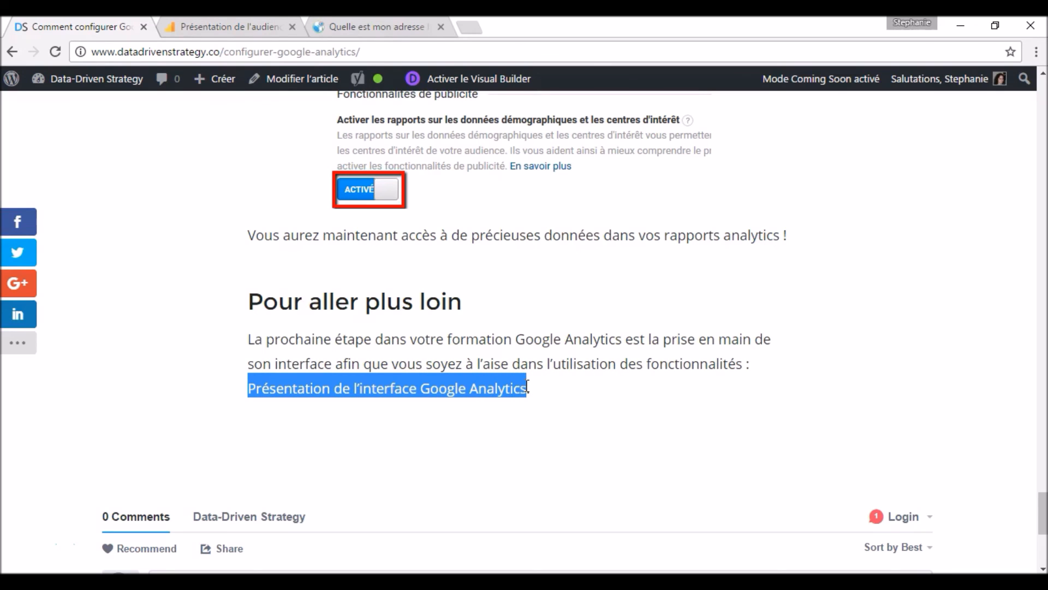